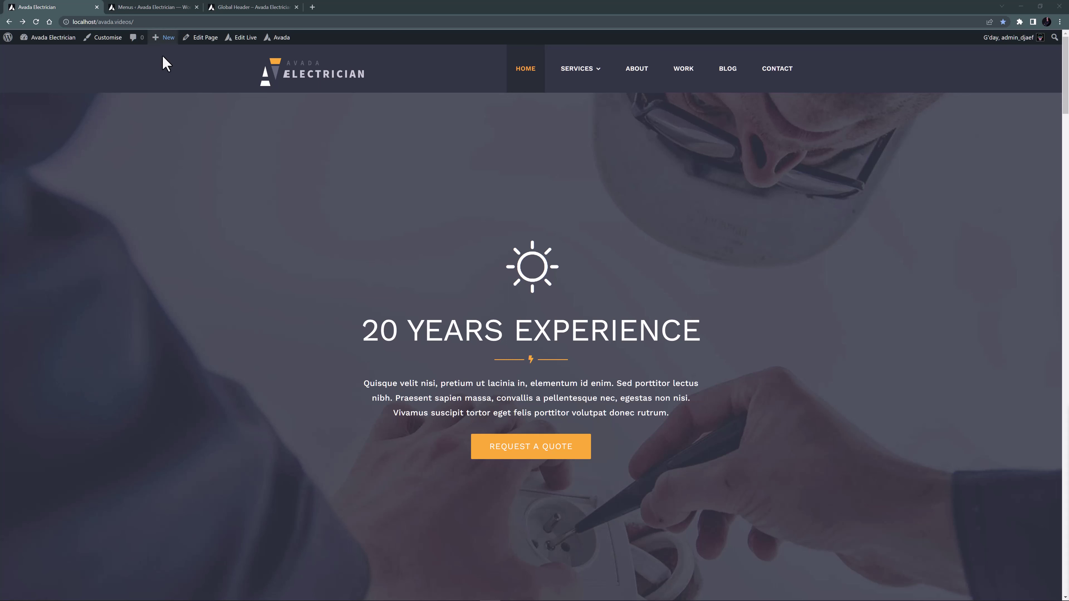
Set the Contact menu item's Menu Button to Button Large, save the menu, and return to the site
click(160, 7)
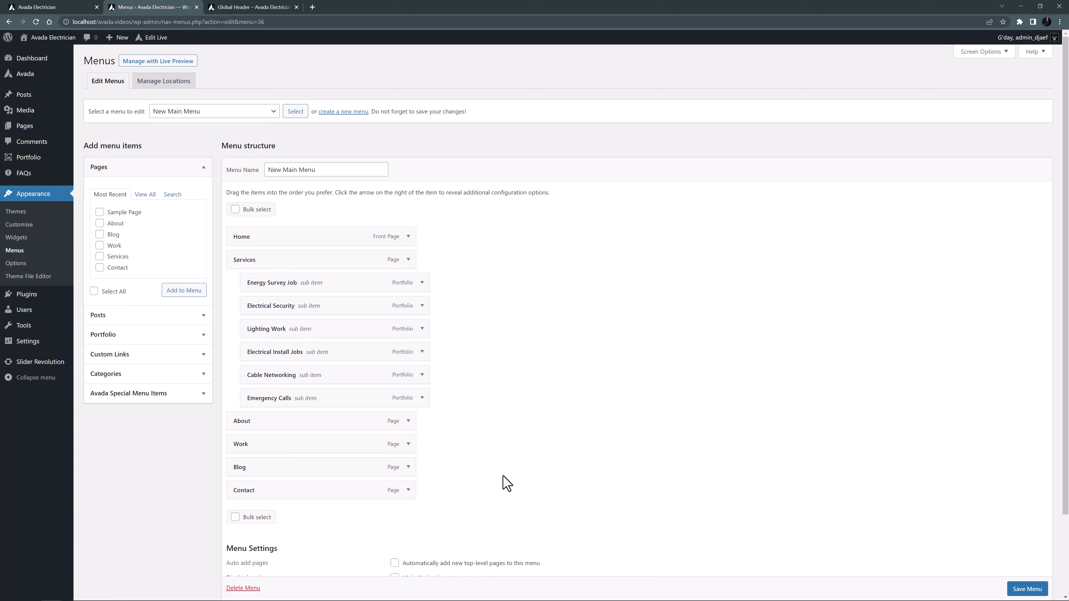
click(408, 490)
scroll(408, 491, down, 1)
scroll(408, 490, down, 3)
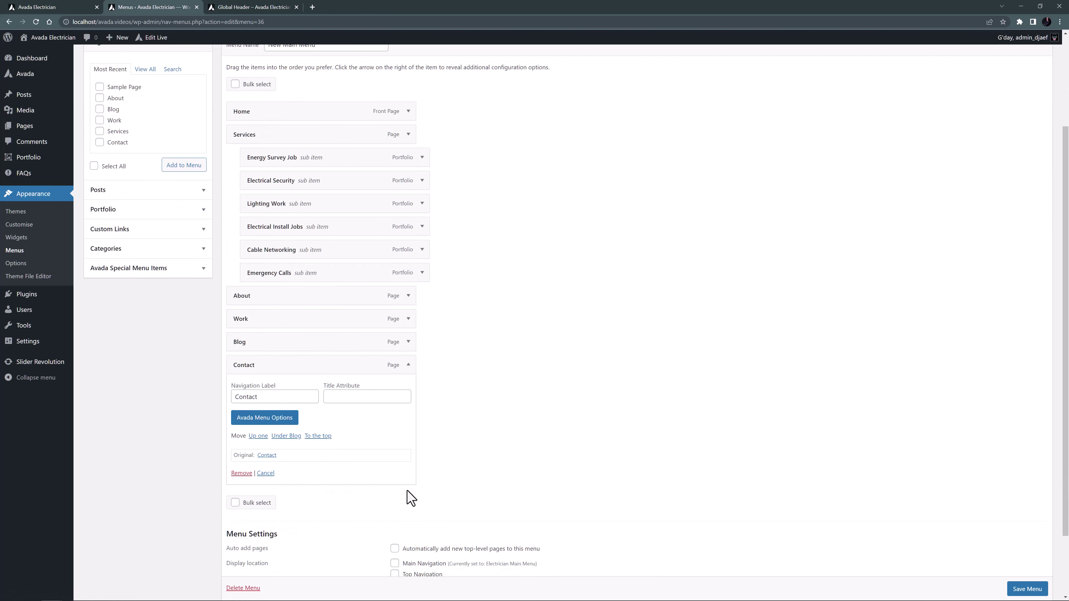
click(264, 419)
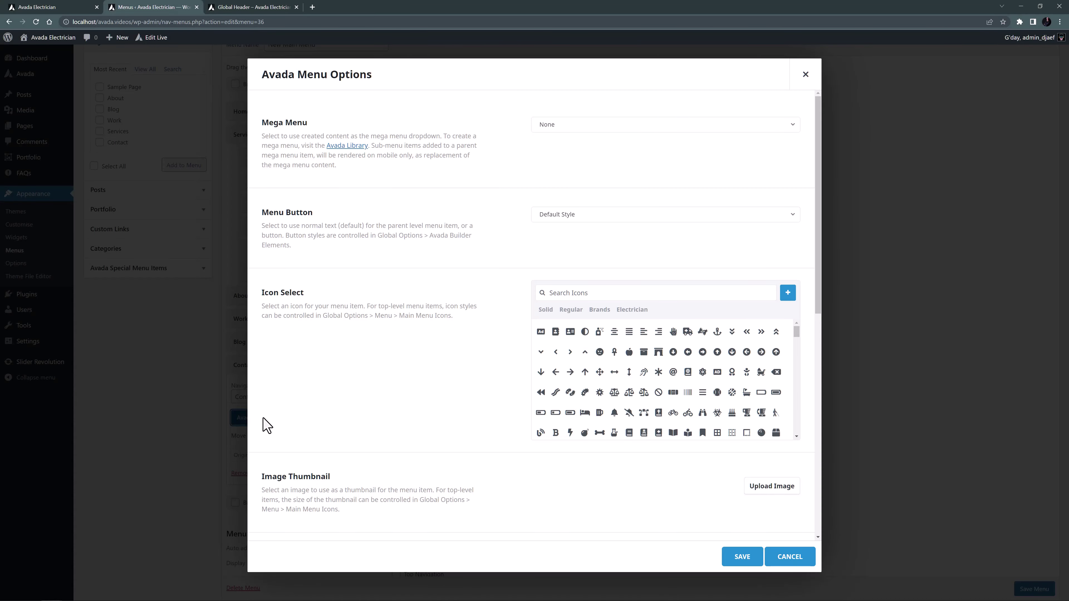
click(557, 216)
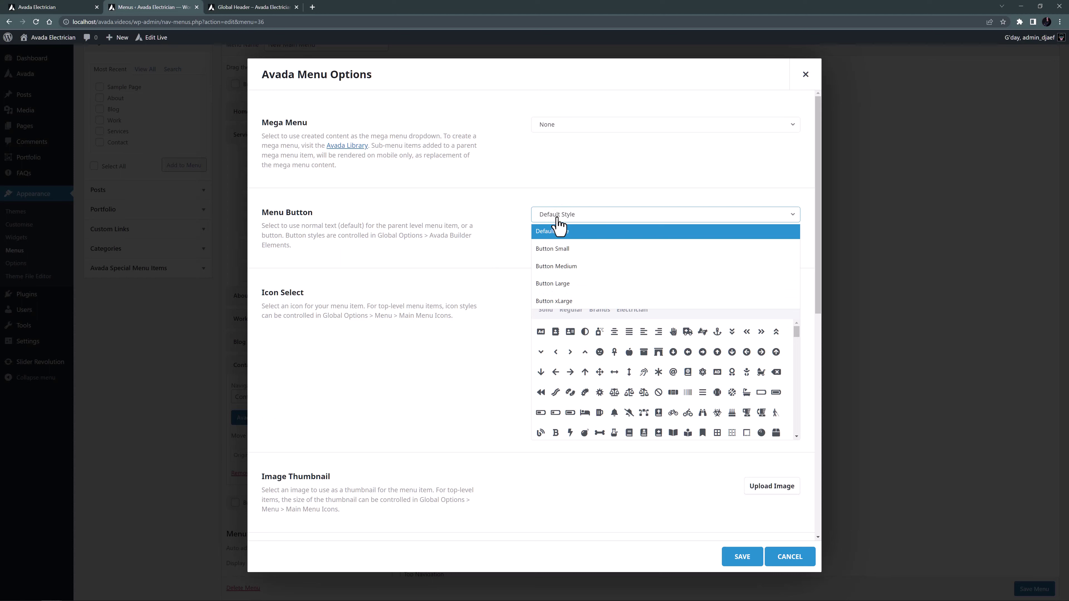
click(545, 283)
click(742, 557)
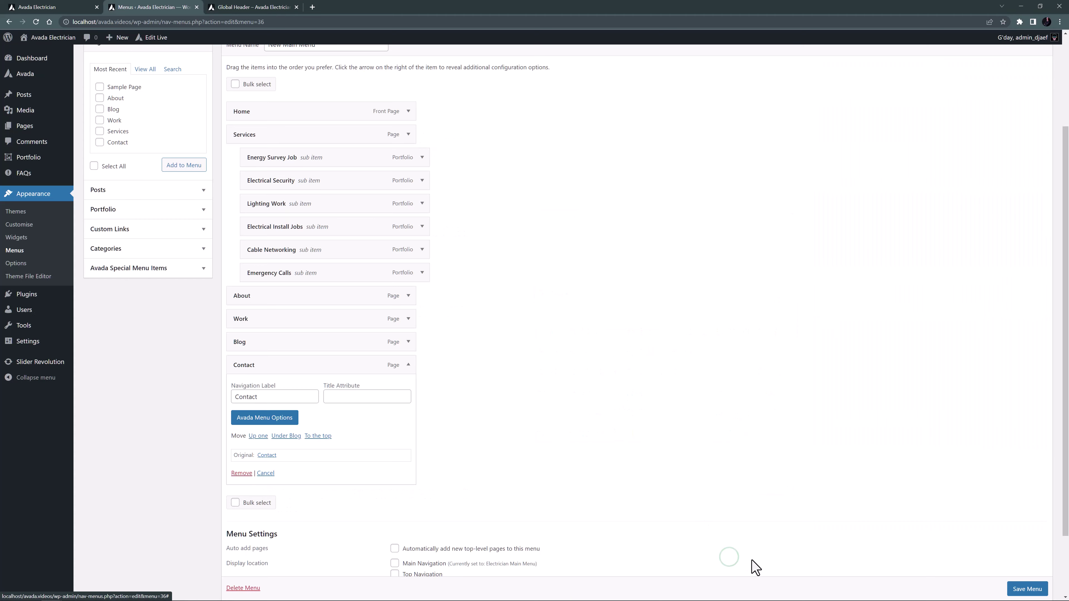
click(1025, 589)
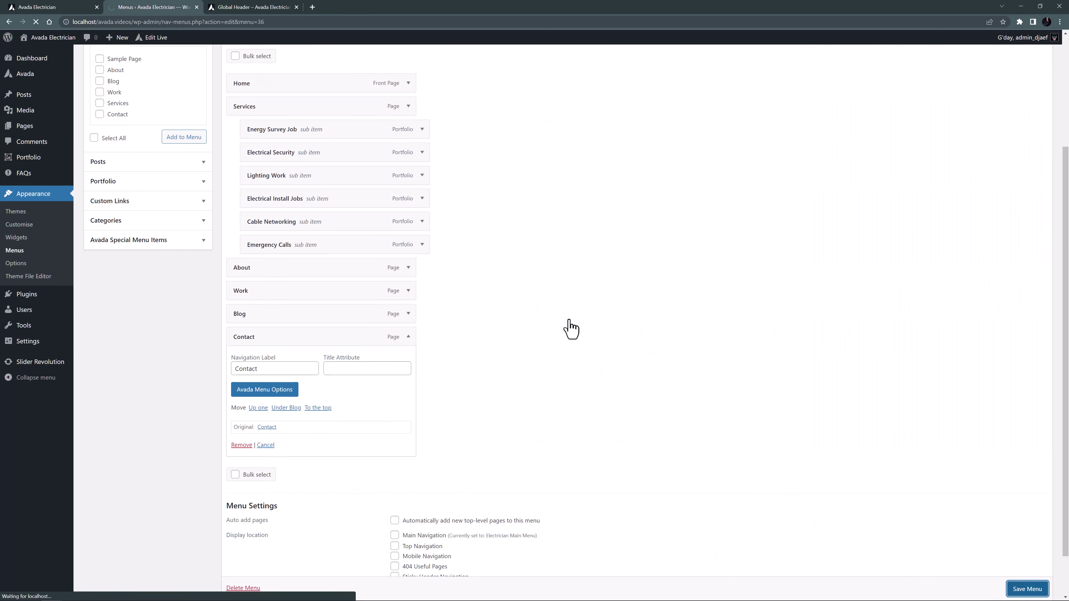
click(48, 8)
Reload the live site to confirm the orange Contact button, then return to the Menus editor
key(F5)
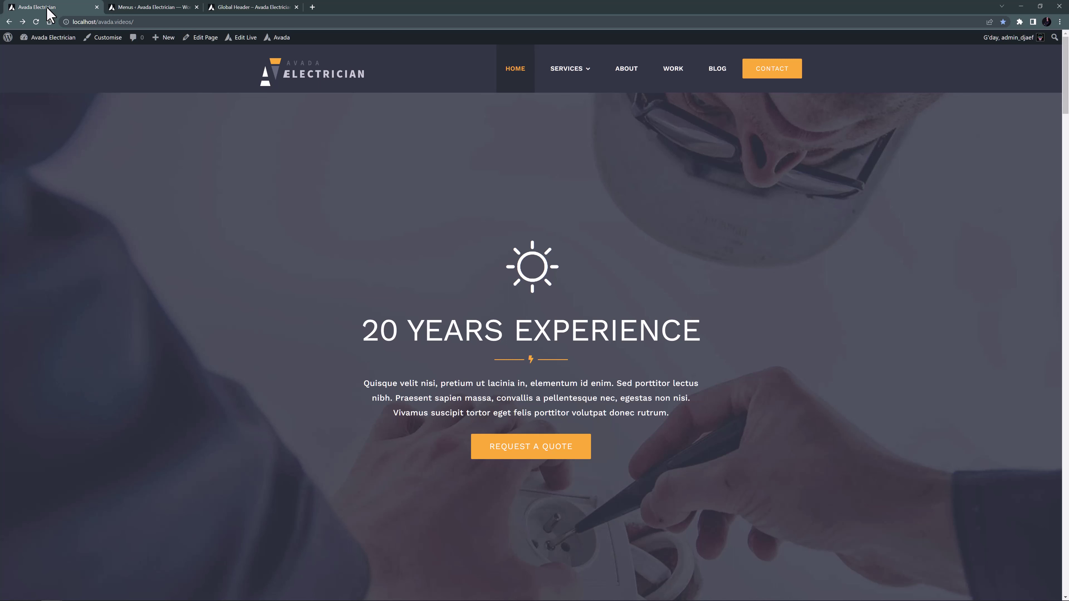
click(138, 7)
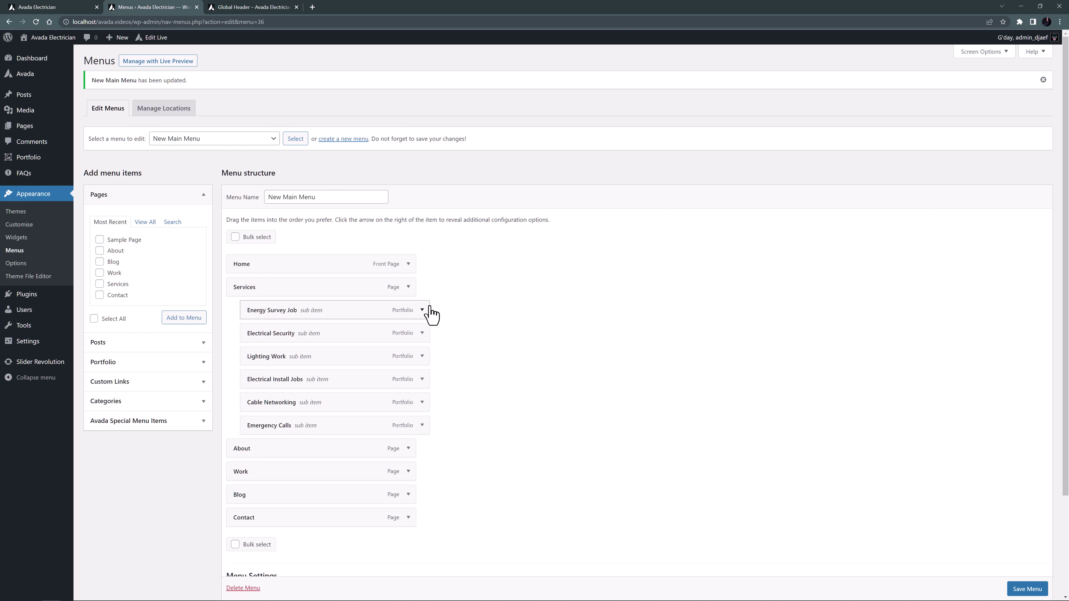
Give Services a 'New' highlight label with a Color 4 background and Color 1 text
click(408, 287)
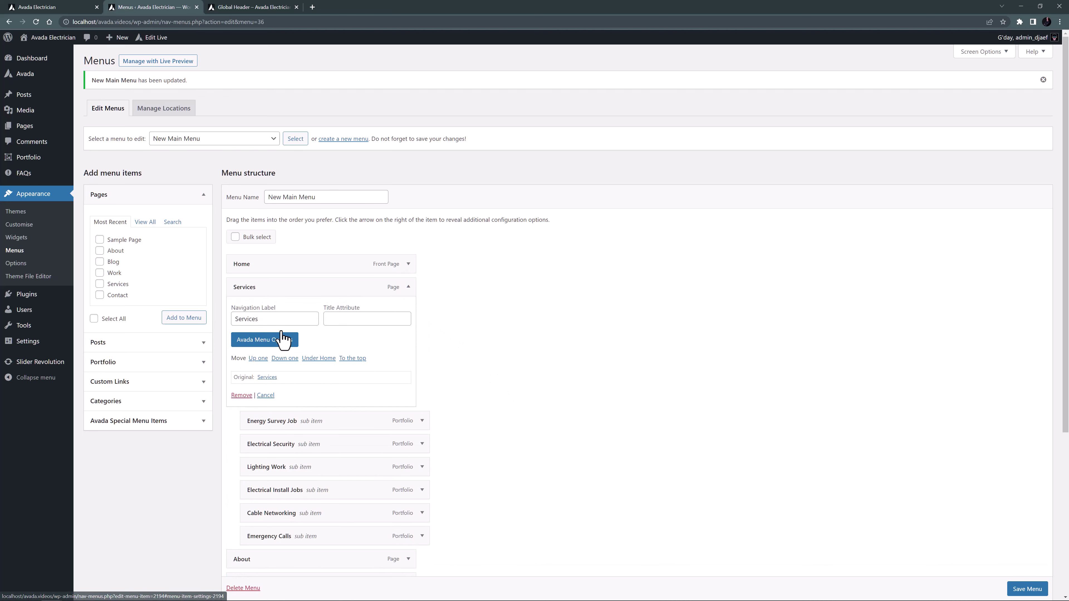
click(250, 341)
scroll(380, 354, down, 7)
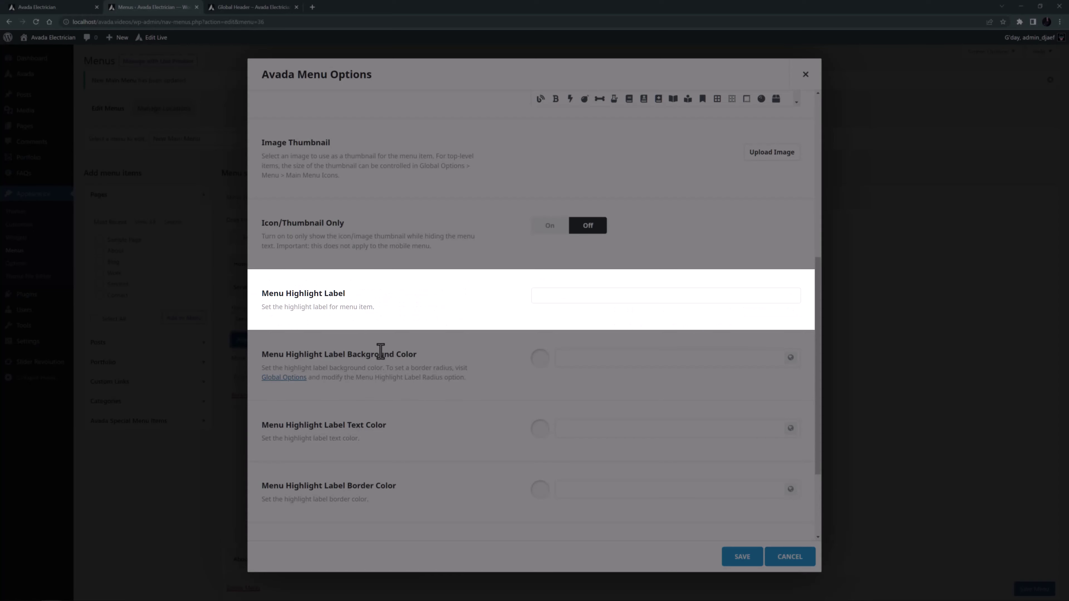
click(546, 299)
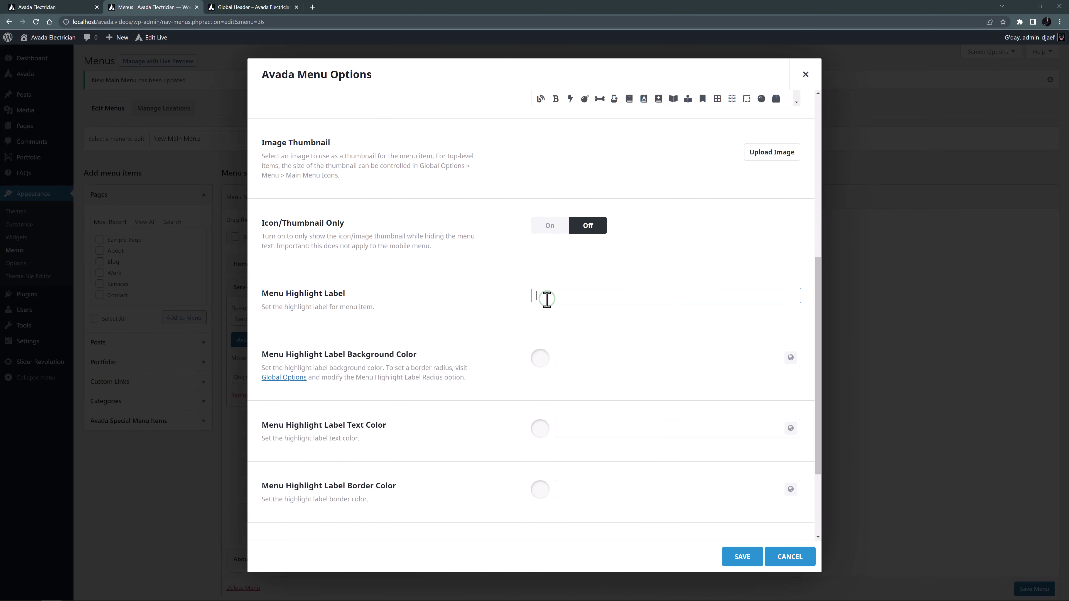
text(New)
click(790, 358)
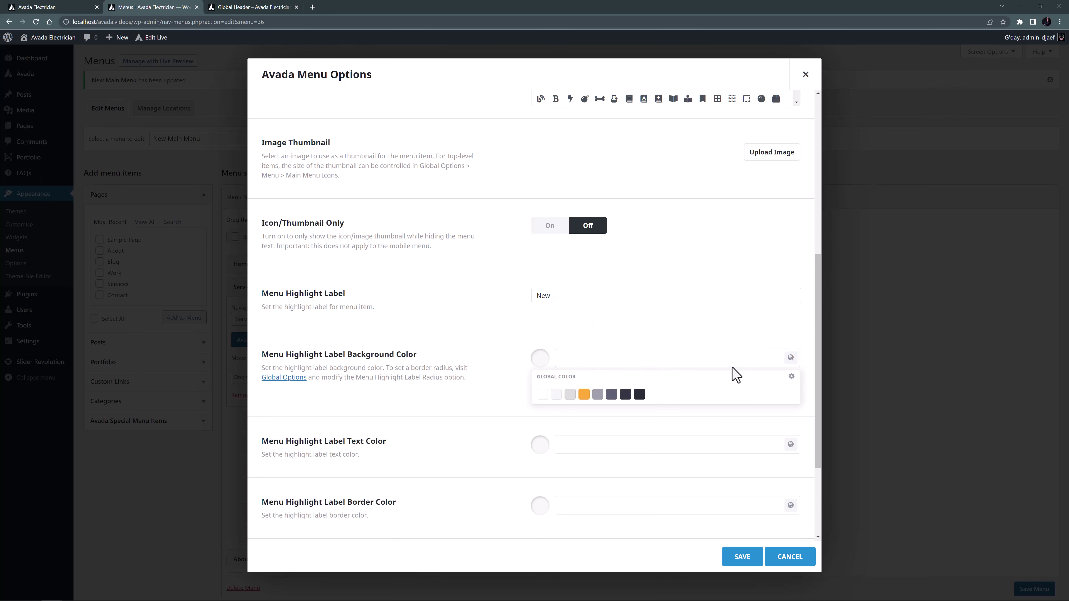
click(583, 394)
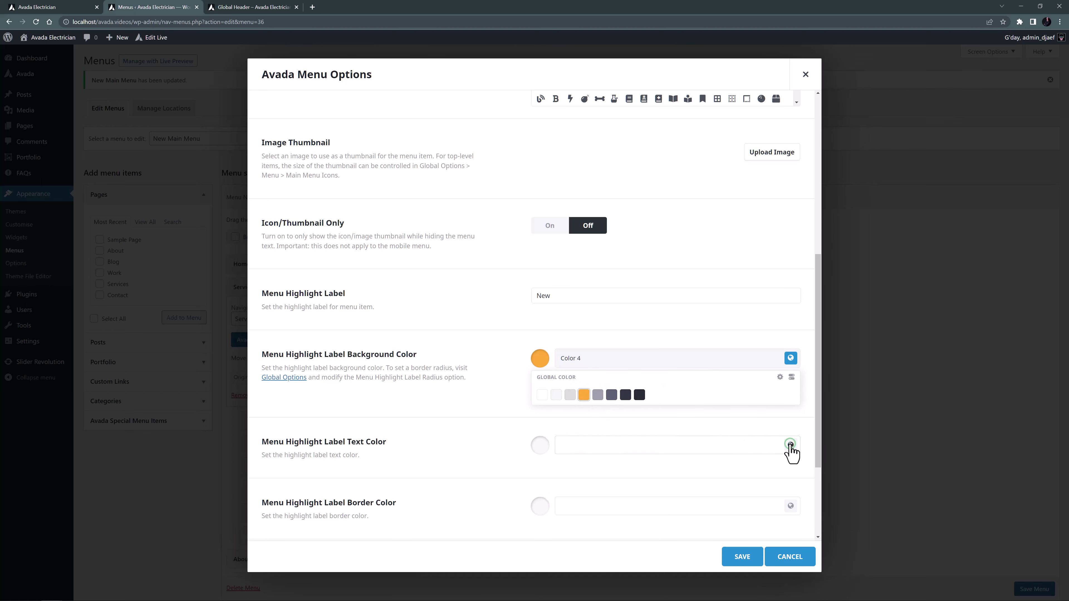
click(789, 445)
click(542, 463)
click(492, 441)
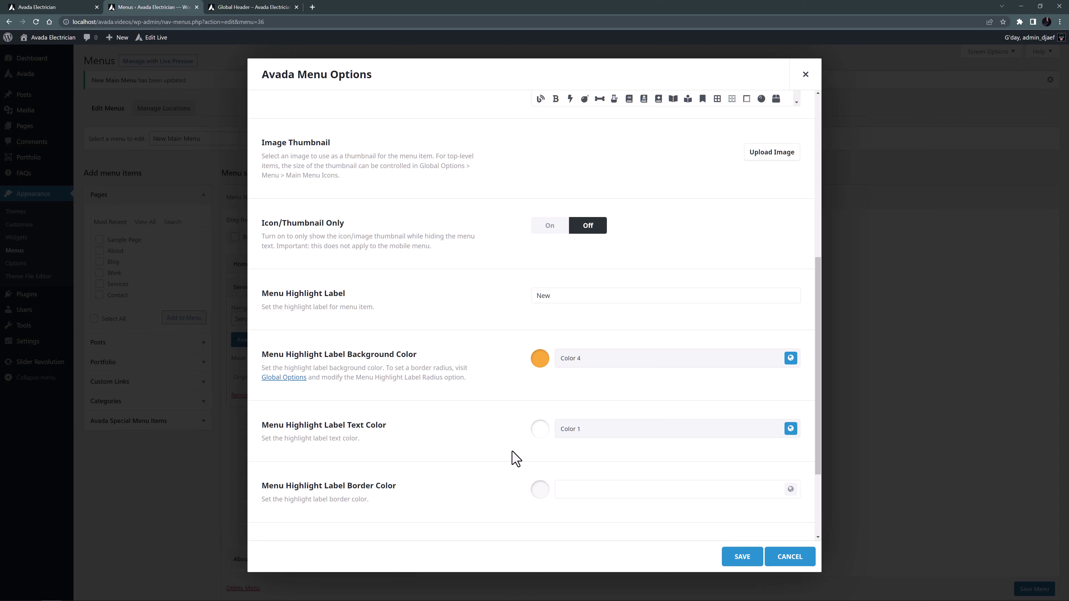
click(725, 556)
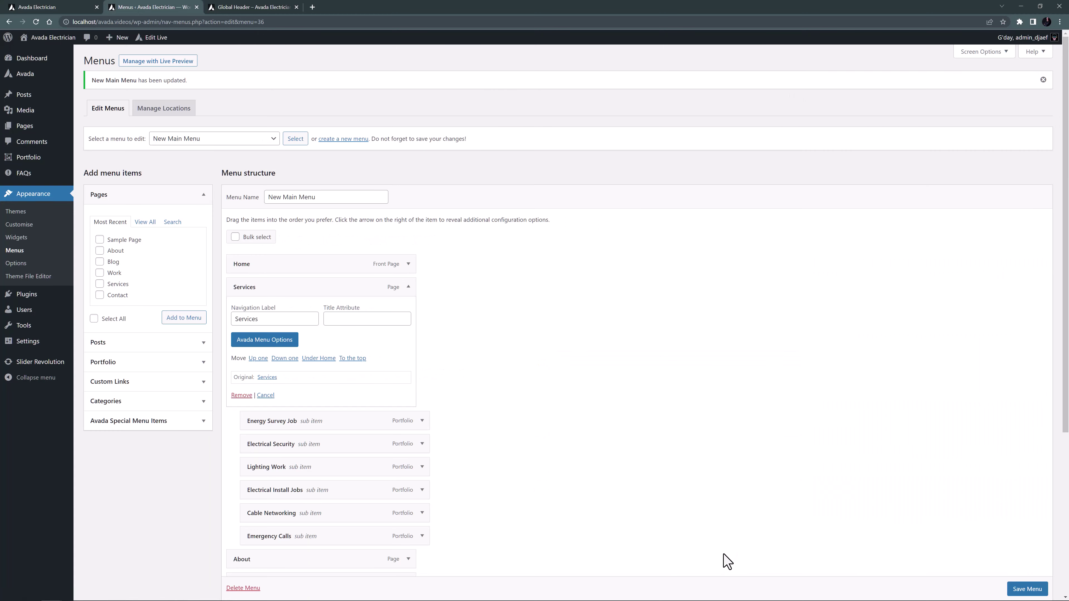
click(408, 288)
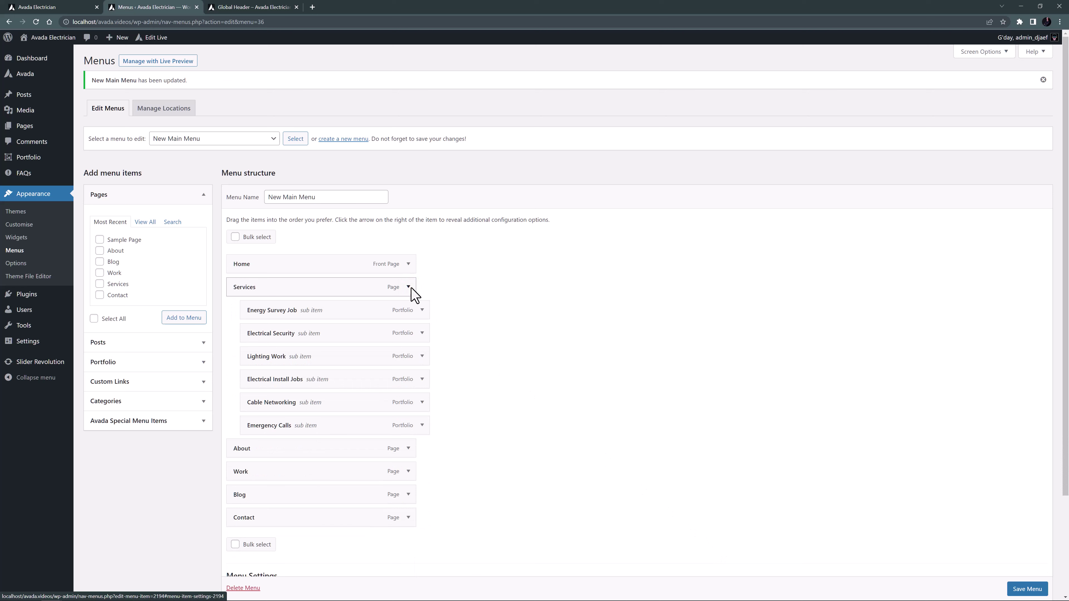
Add the same 'New' label (Color 4 background, Color 1 text) to Emergency Calls and save the menu
click(422, 425)
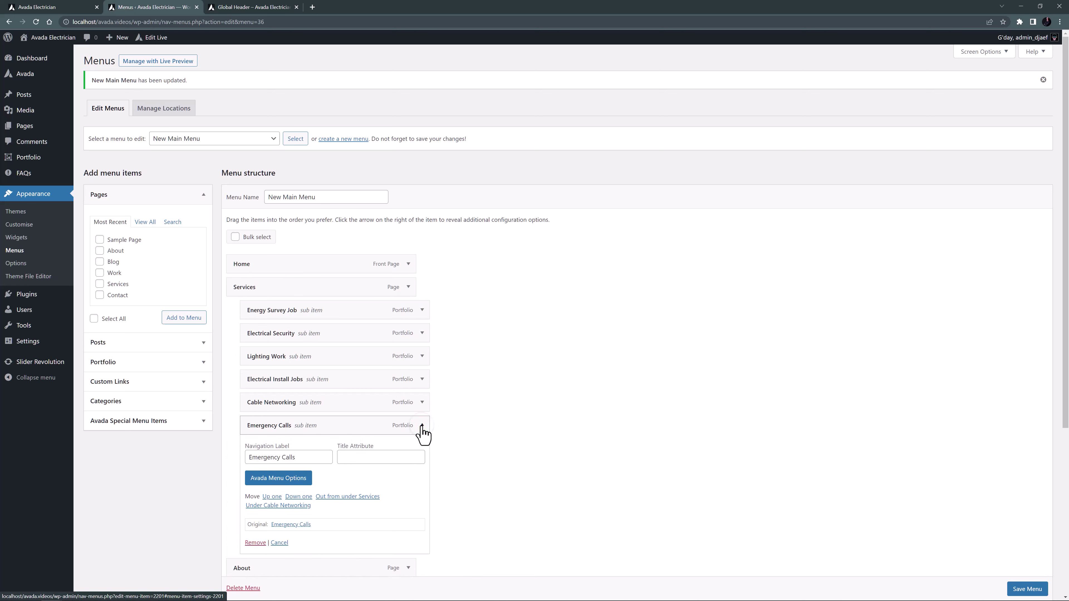
click(289, 478)
scroll(387, 375, down, 7)
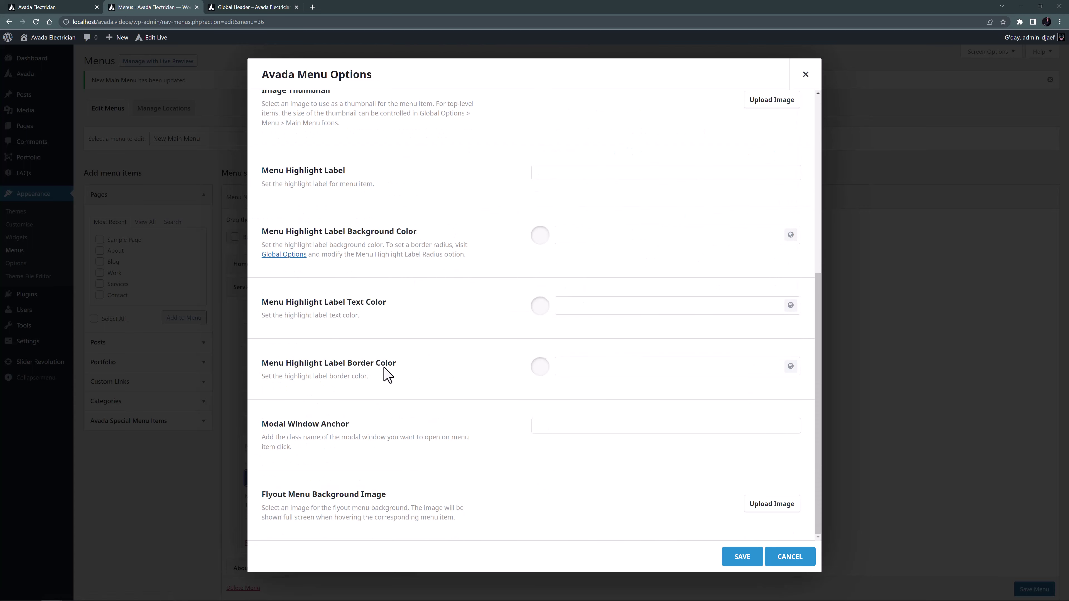
click(556, 172)
text(New)
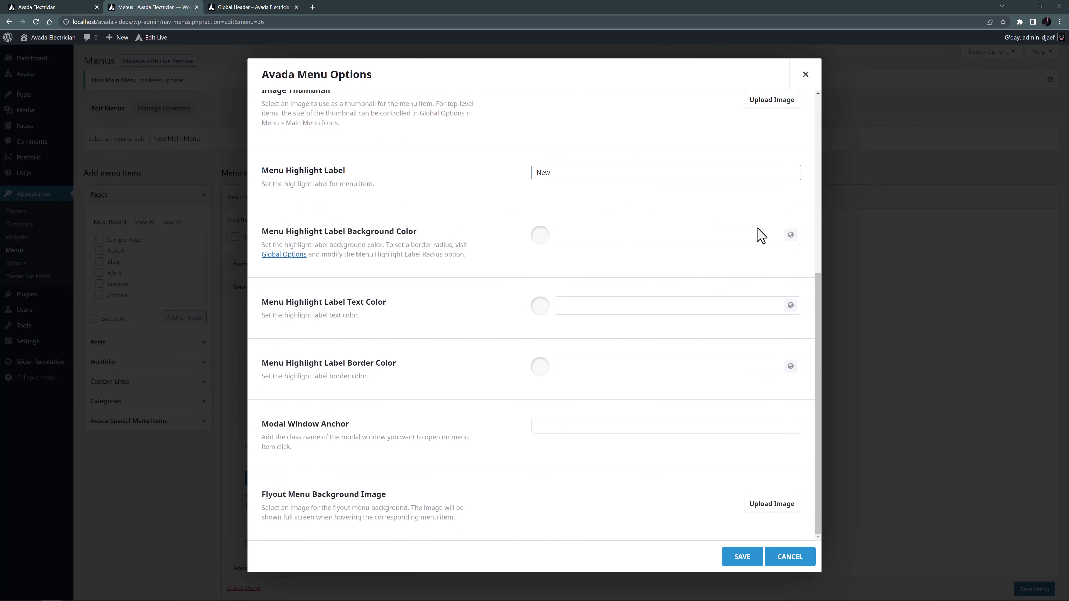
click(791, 235)
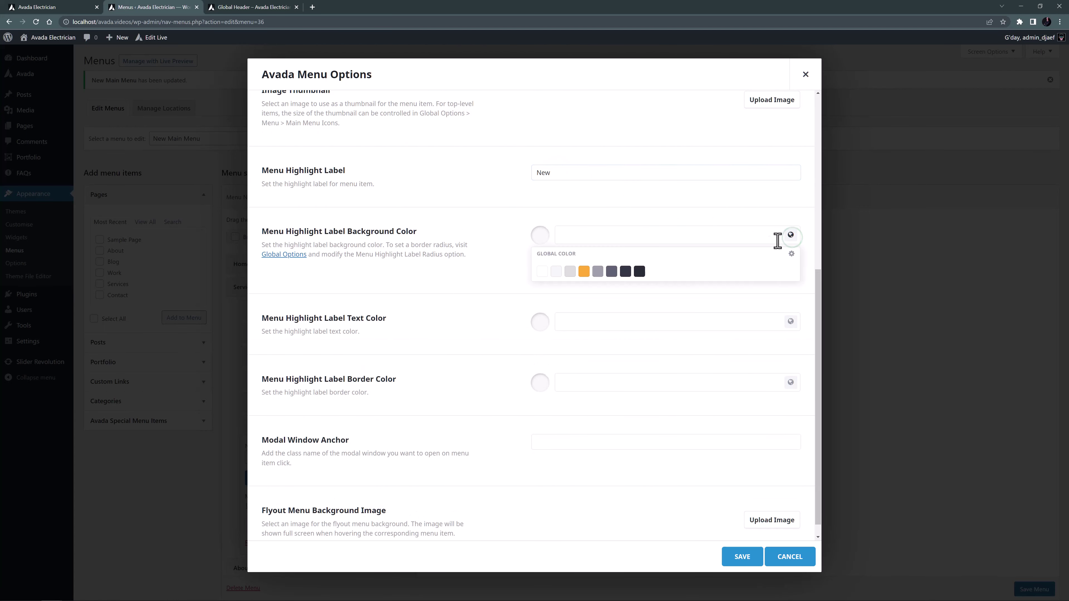
click(584, 272)
click(789, 323)
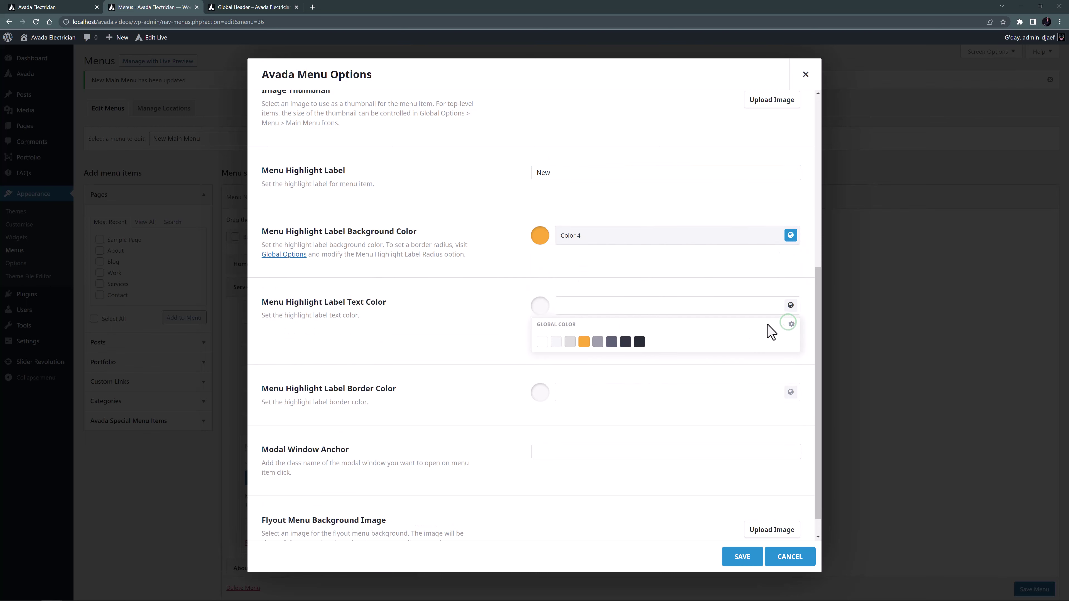
click(542, 342)
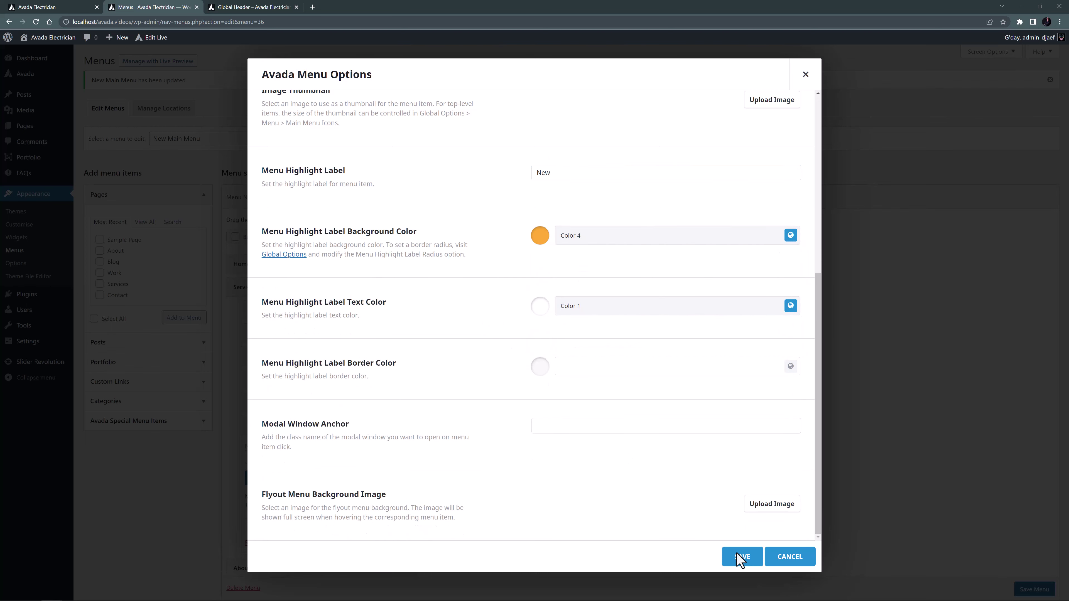
click(742, 556)
click(1020, 589)
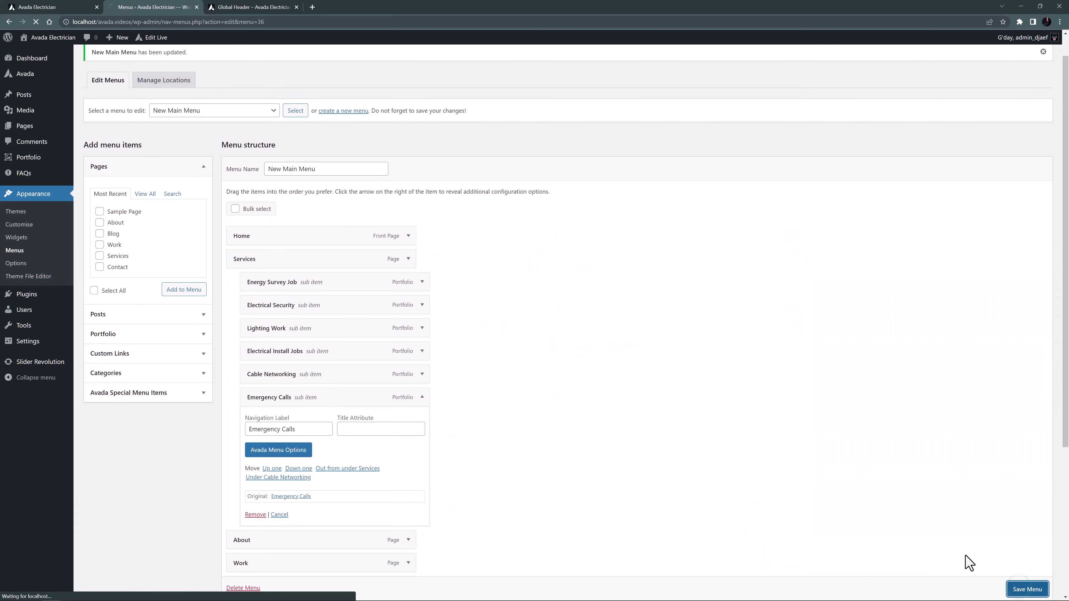
Reload the live site and check the NEW badges on Services and its Emergency Calls submenu item
click(49, 8)
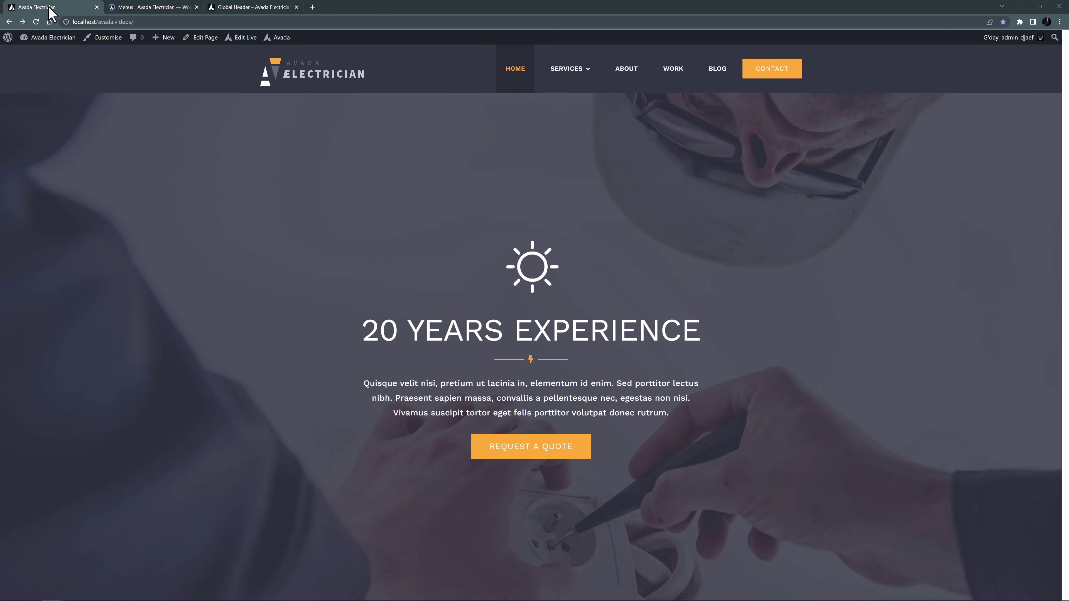
key(F5)
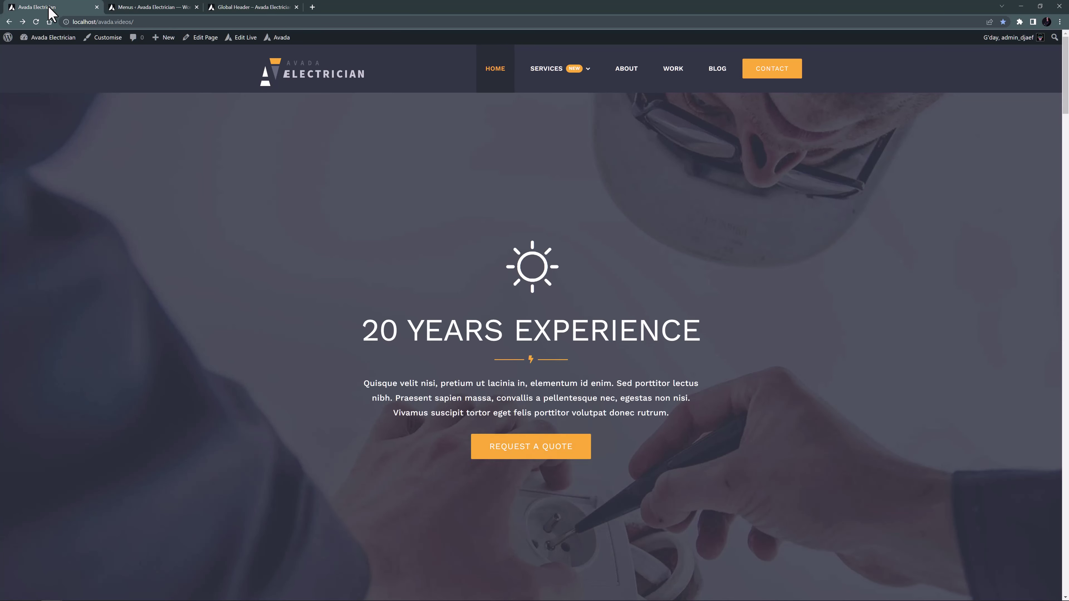
mouse_move(562, 76)
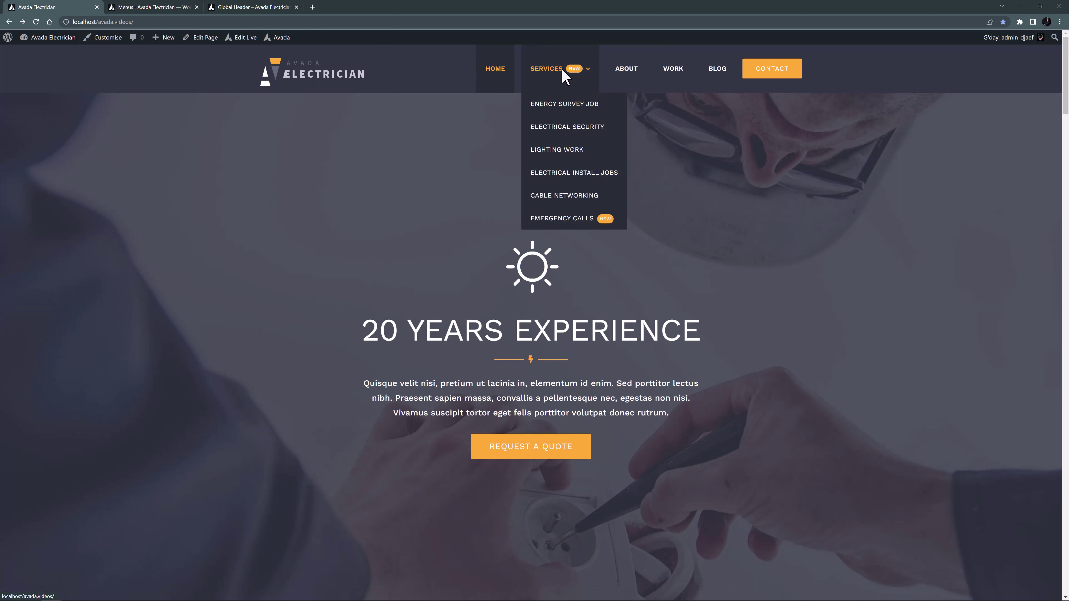
Give the Home menu item a house icon found by searching 'home', and apply it
click(136, 9)
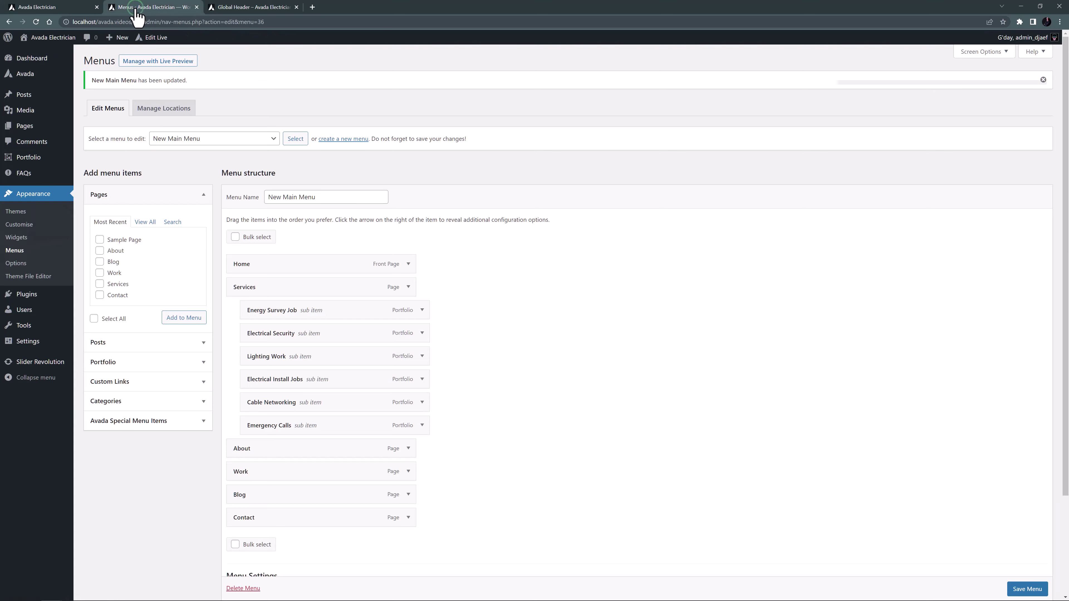
click(408, 264)
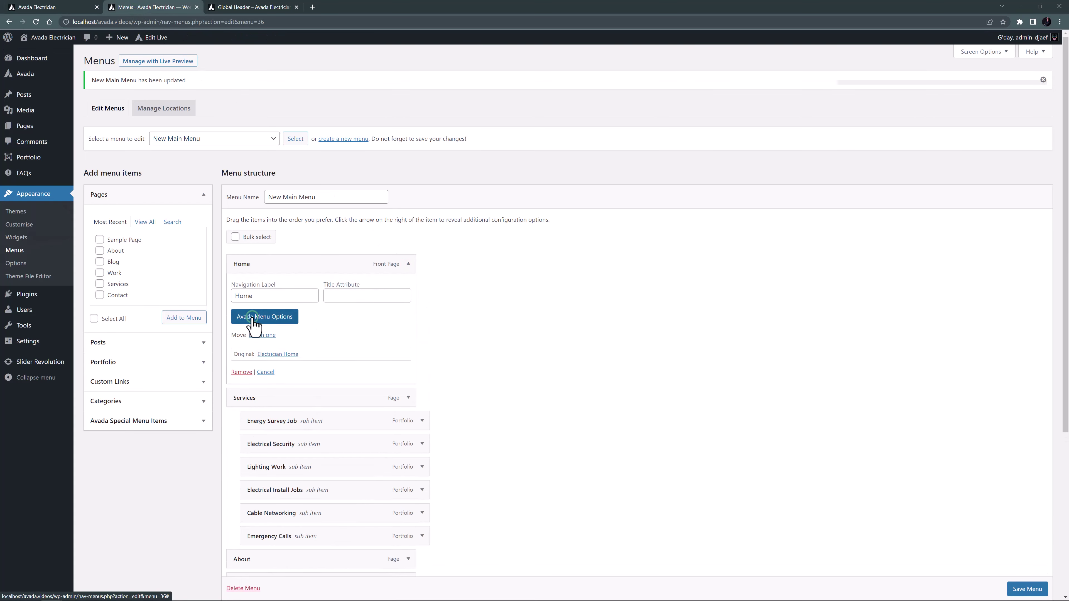
click(254, 324)
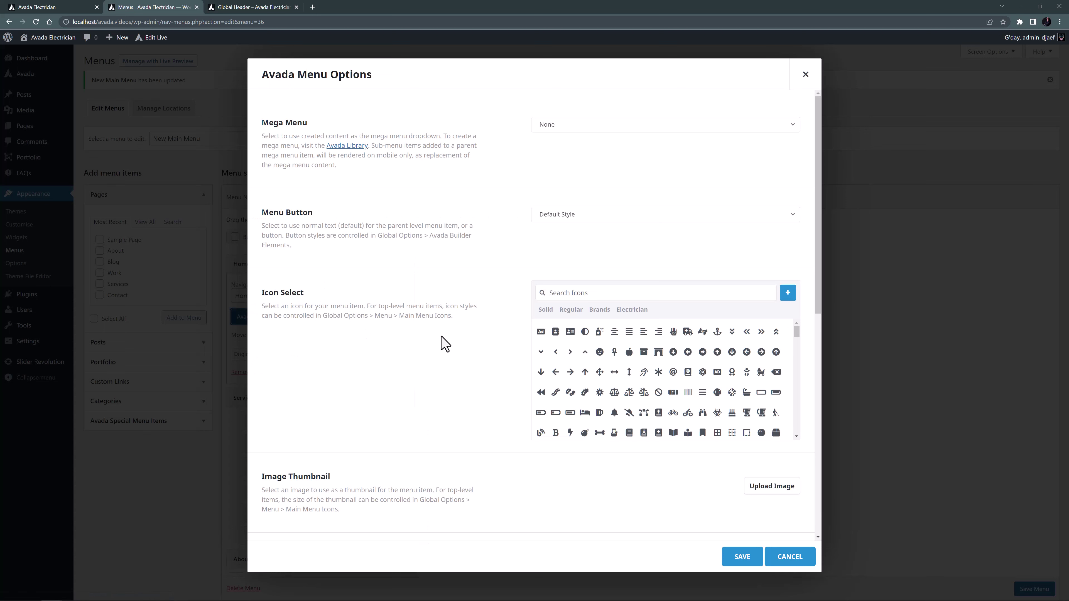
click(560, 295)
text(home)
click(575, 332)
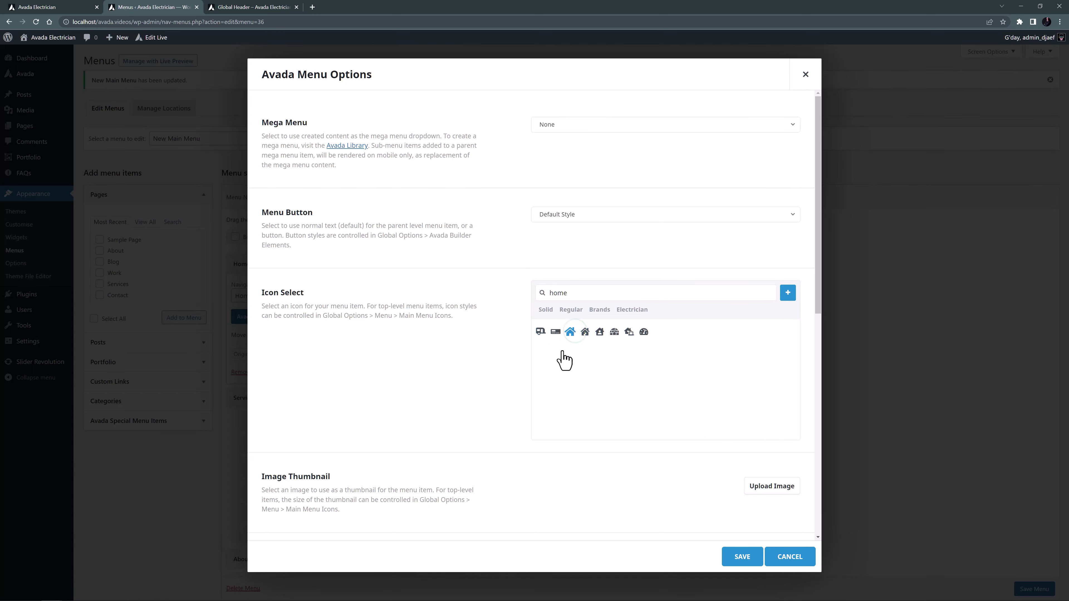
scroll(484, 372, down, 5)
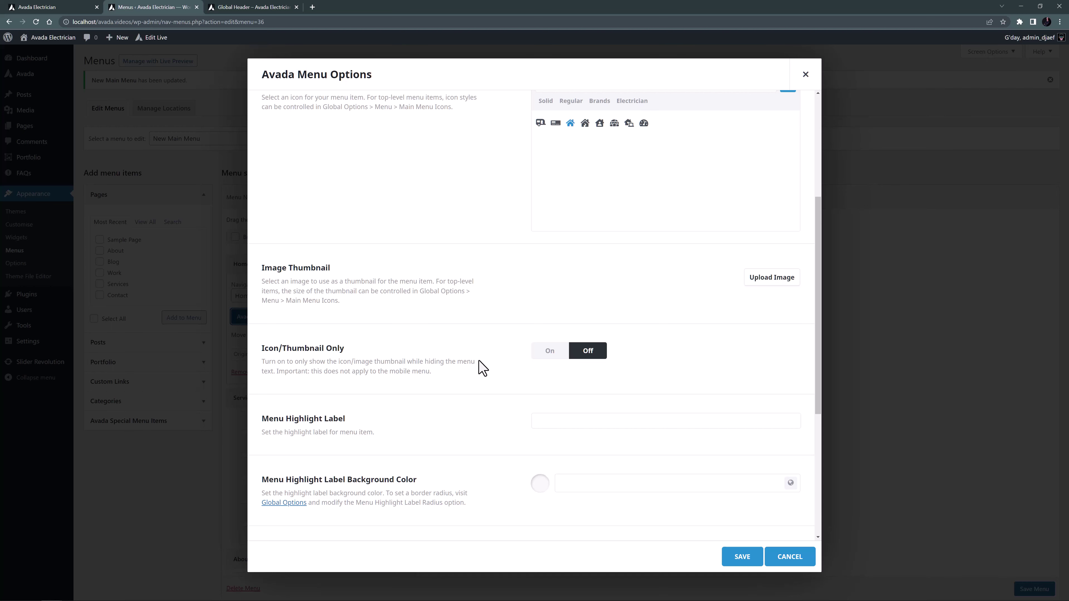
click(738, 561)
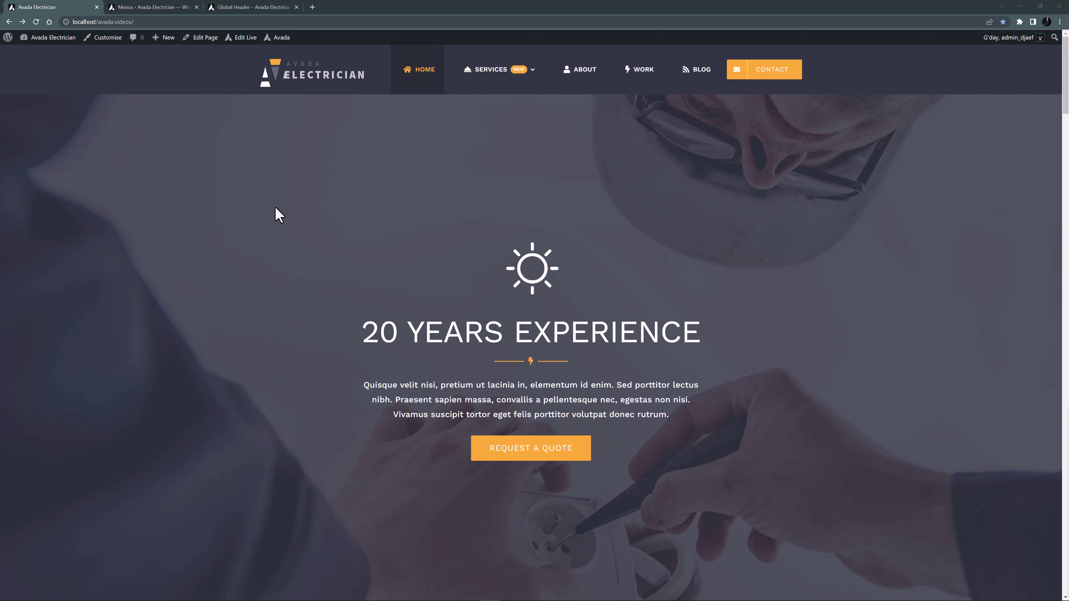
Remove the Contact page item from New Main Menu
click(154, 8)
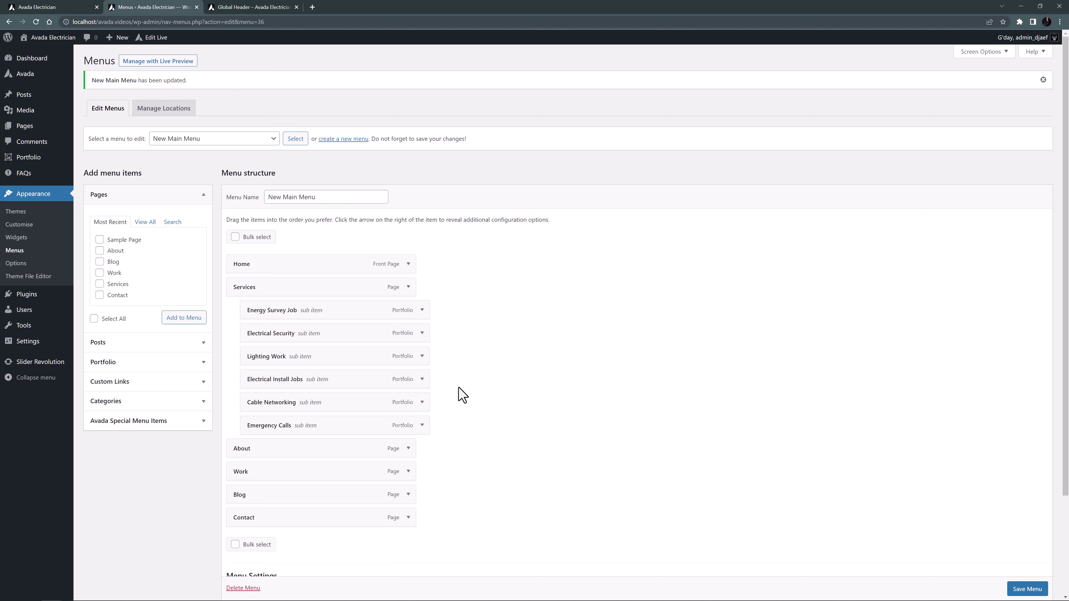
click(408, 518)
scroll(405, 520, down, 4)
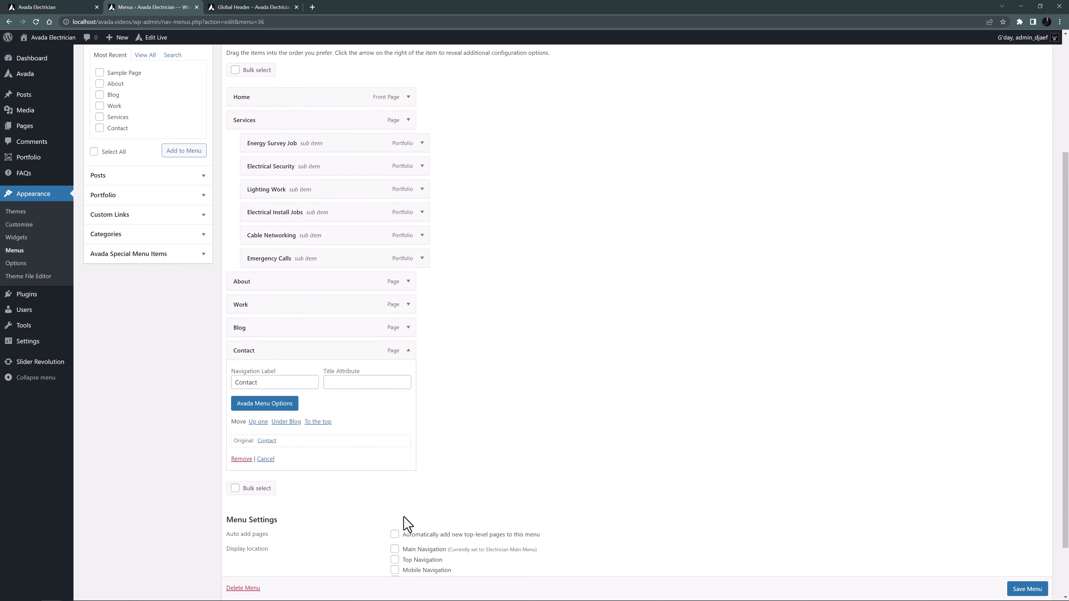
click(242, 458)
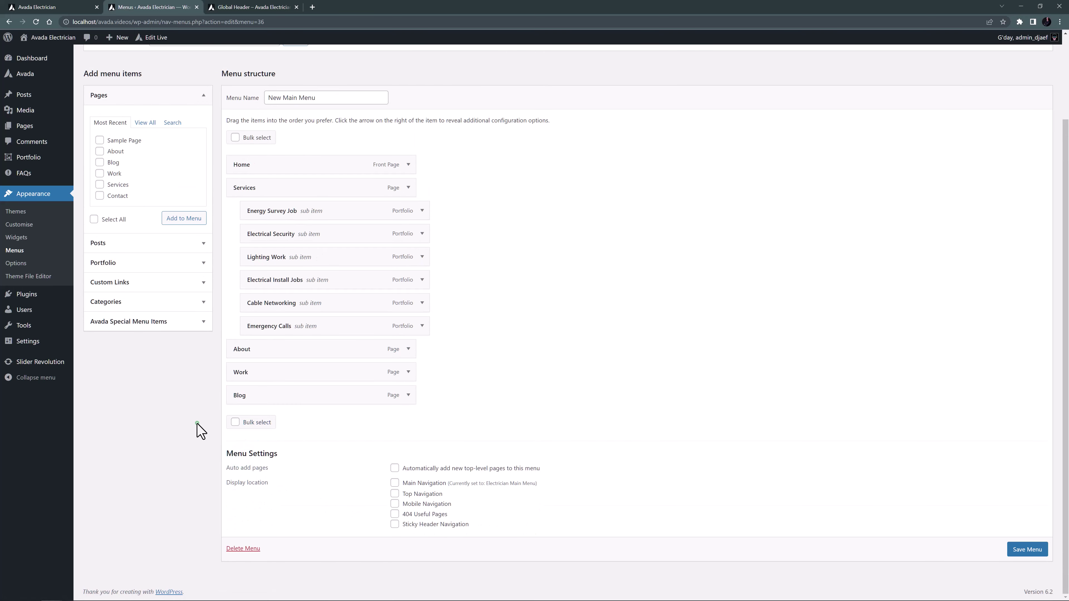
click(194, 422)
Add a custom link with URL '#' and link text 'Contact' to the menu
click(201, 288)
click(170, 182)
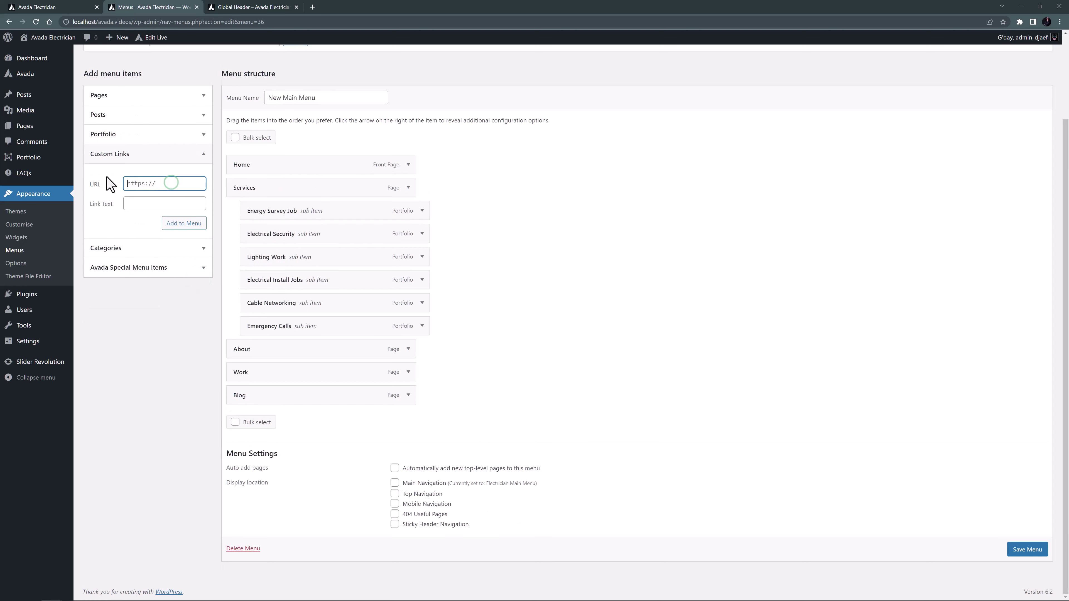
text(#)
click(152, 206)
text(Contact)
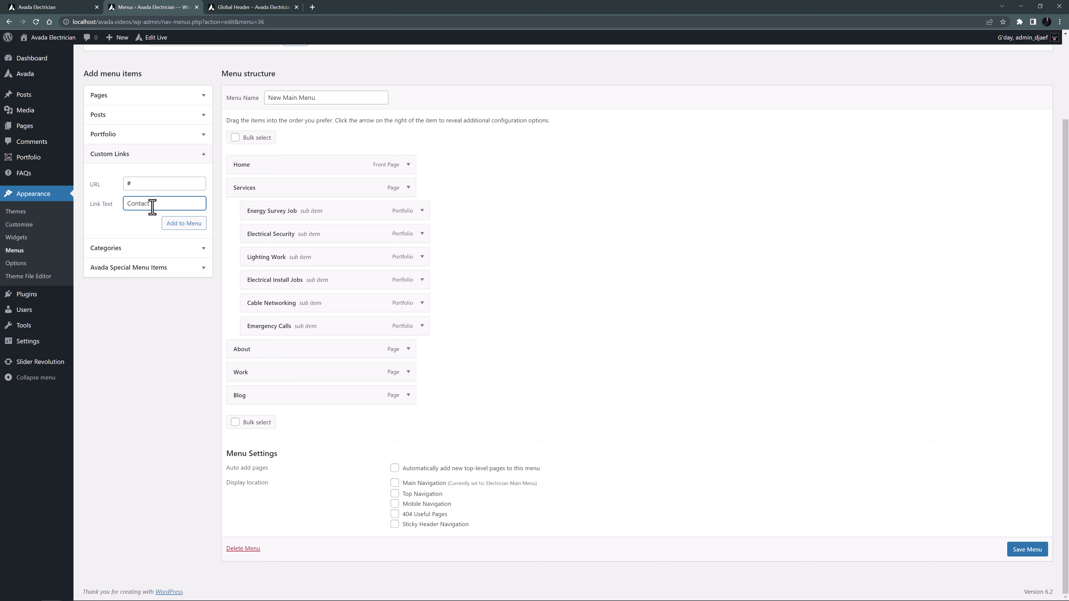
click(169, 224)
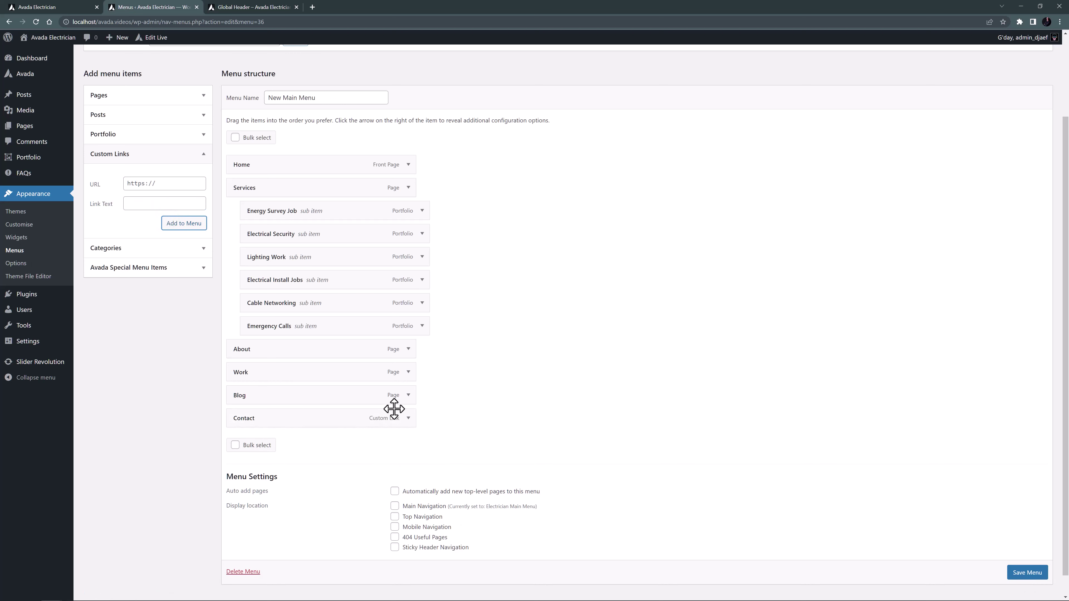
Make the Contact link a Button Large with an envelope icon found by searching 'mail'
click(407, 418)
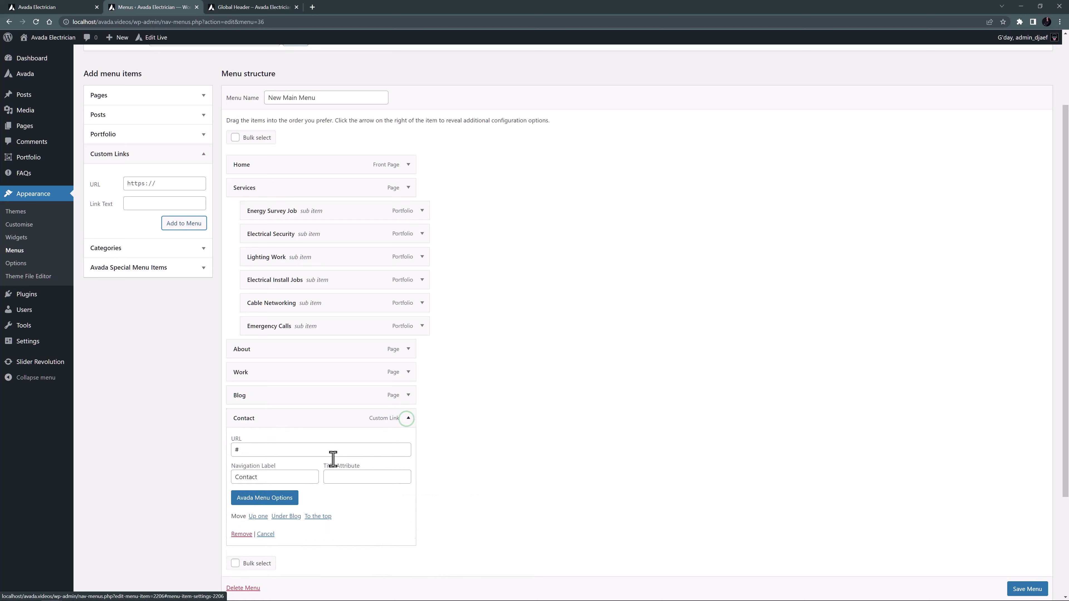
click(259, 499)
click(563, 217)
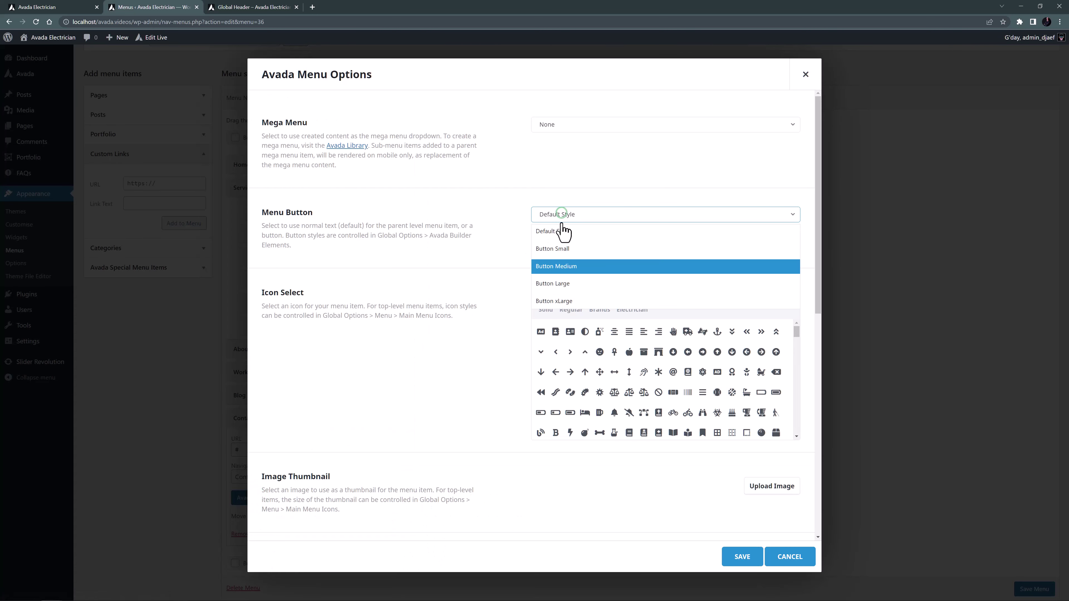
click(564, 287)
click(562, 293)
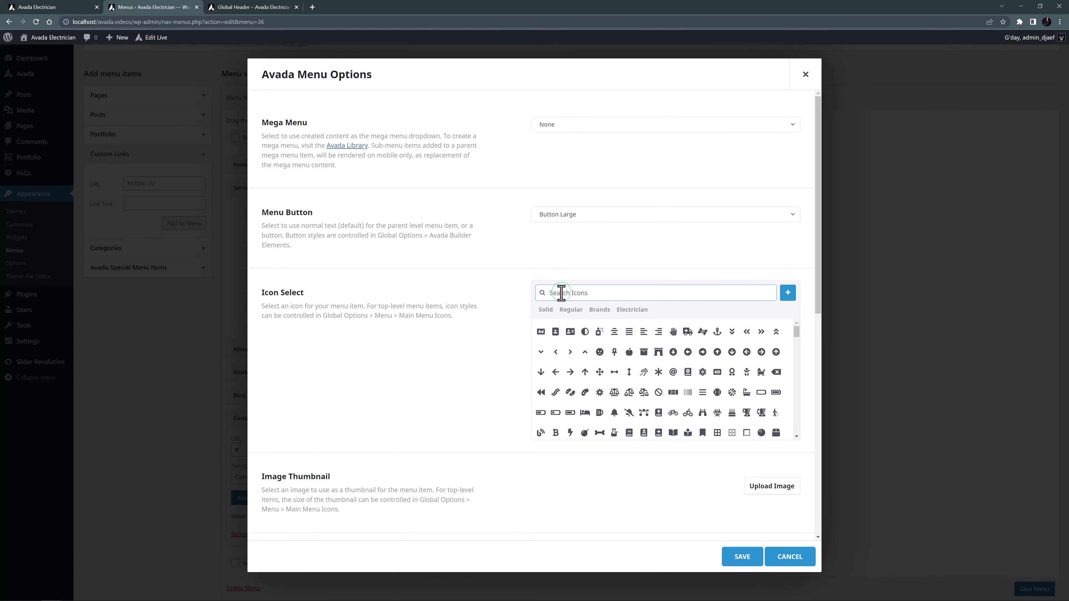
text(mail)
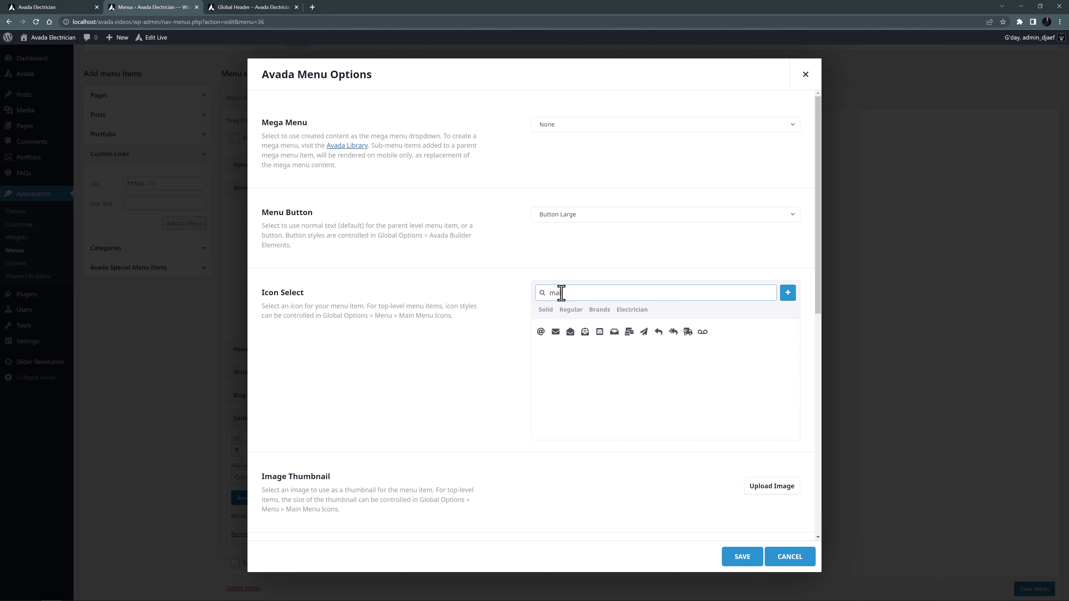
click(556, 331)
scroll(484, 327, down, 7)
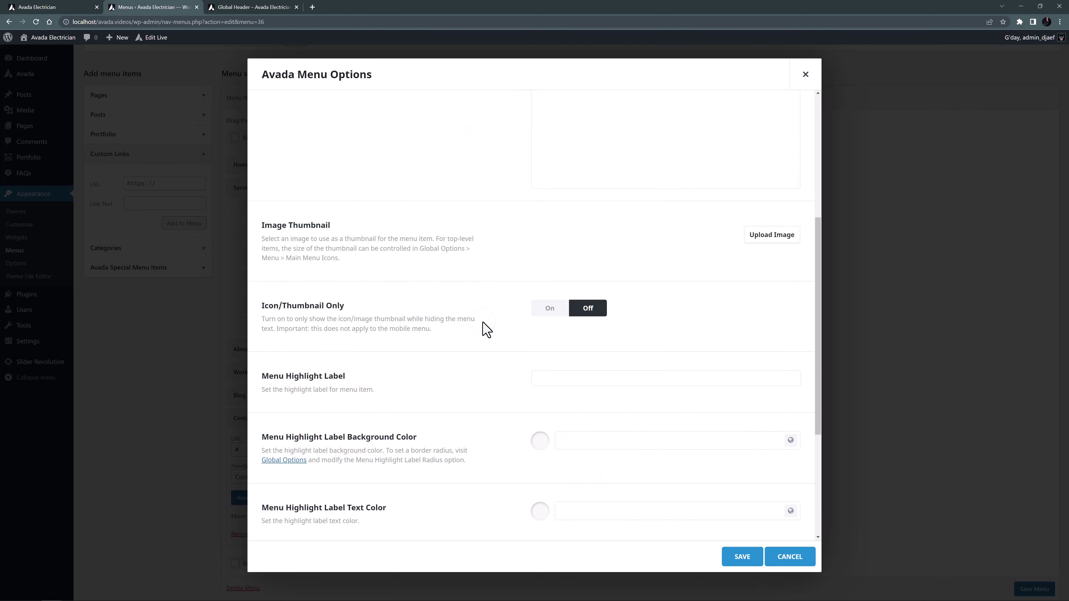
scroll(484, 327, down, 4)
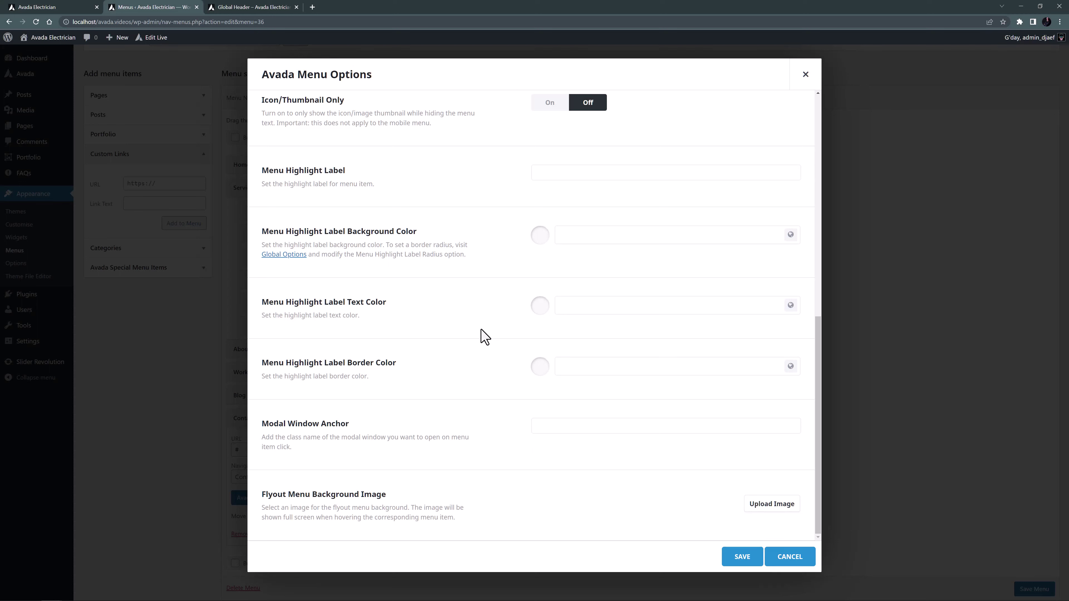
Set the Contact link's Modal Window Anchor to contact-form and save the menu
click(552, 427)
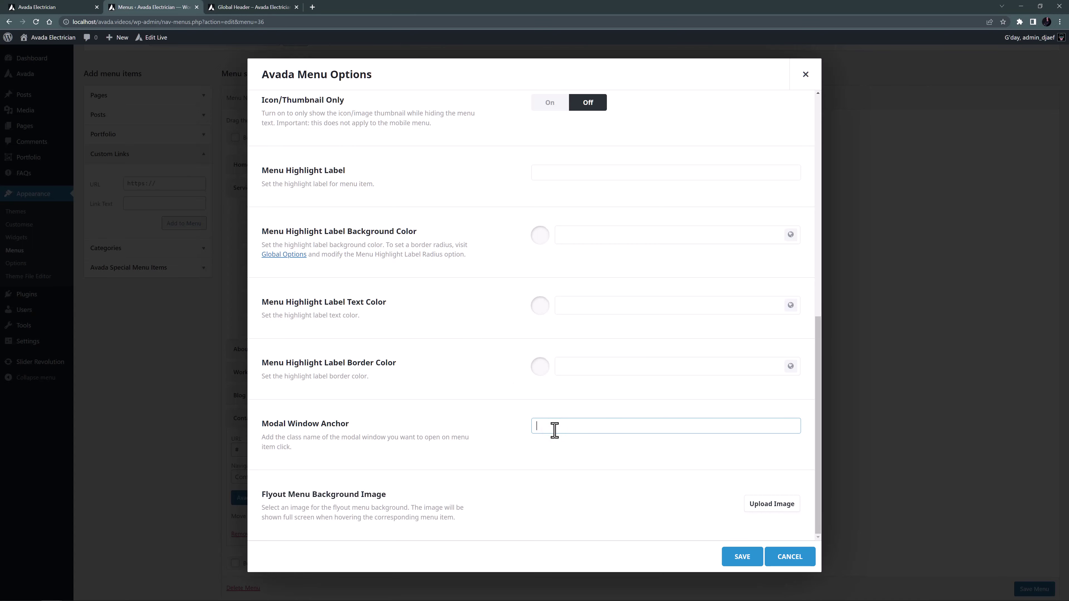
text(contact-form)
click(727, 560)
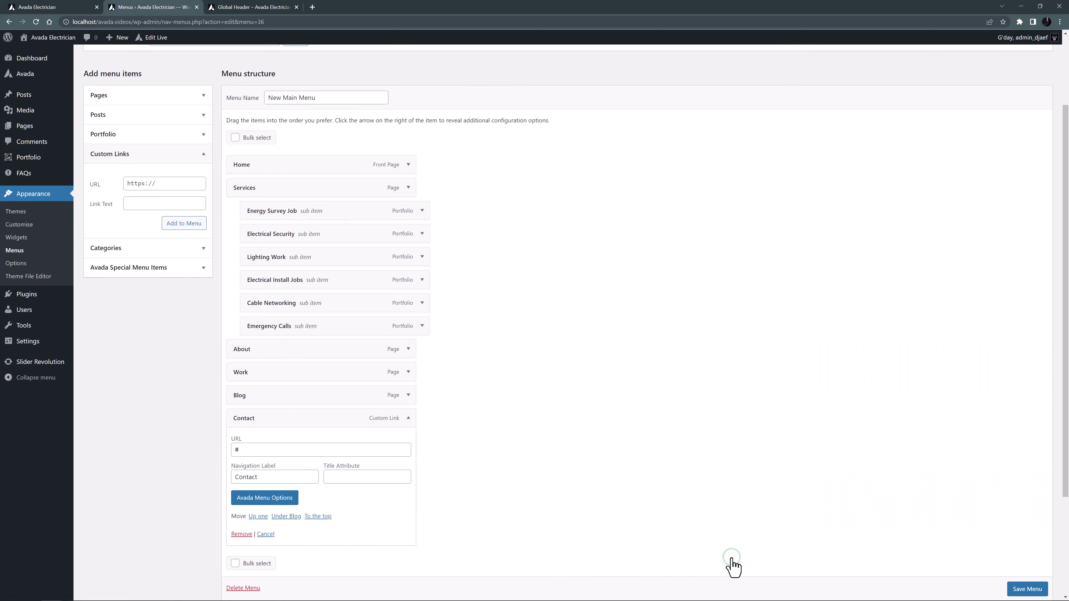
click(1026, 589)
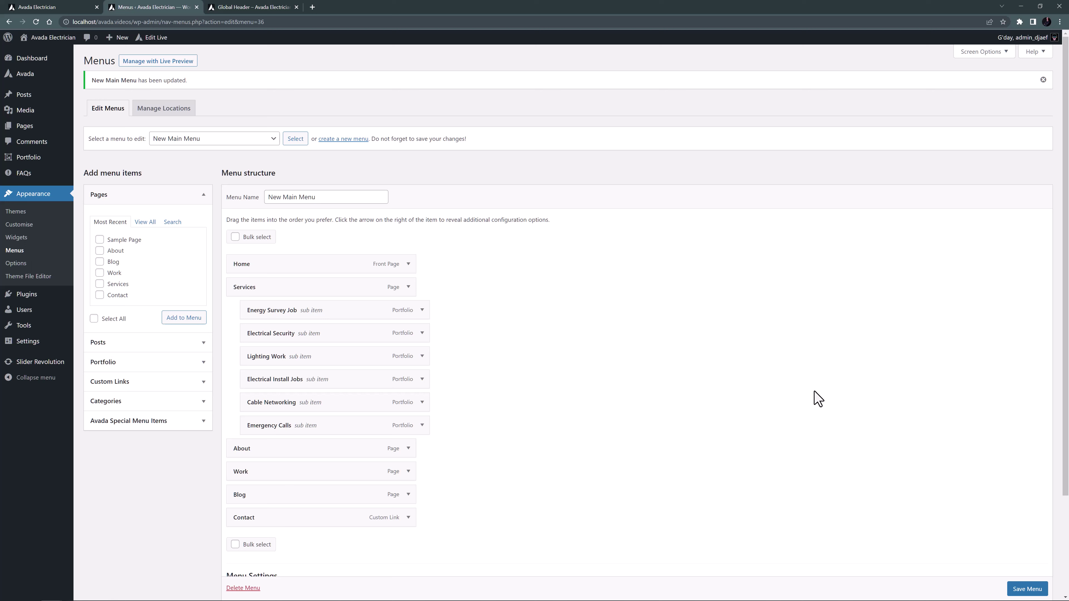
Insert a Modal element named contact-form beside the Global Header menu
click(248, 8)
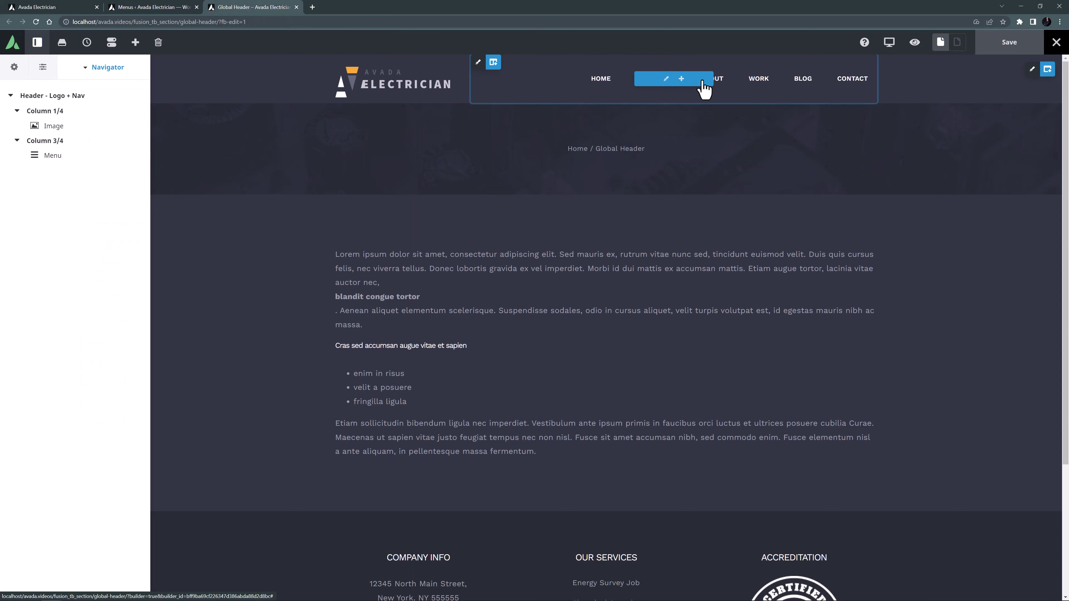
click(682, 80)
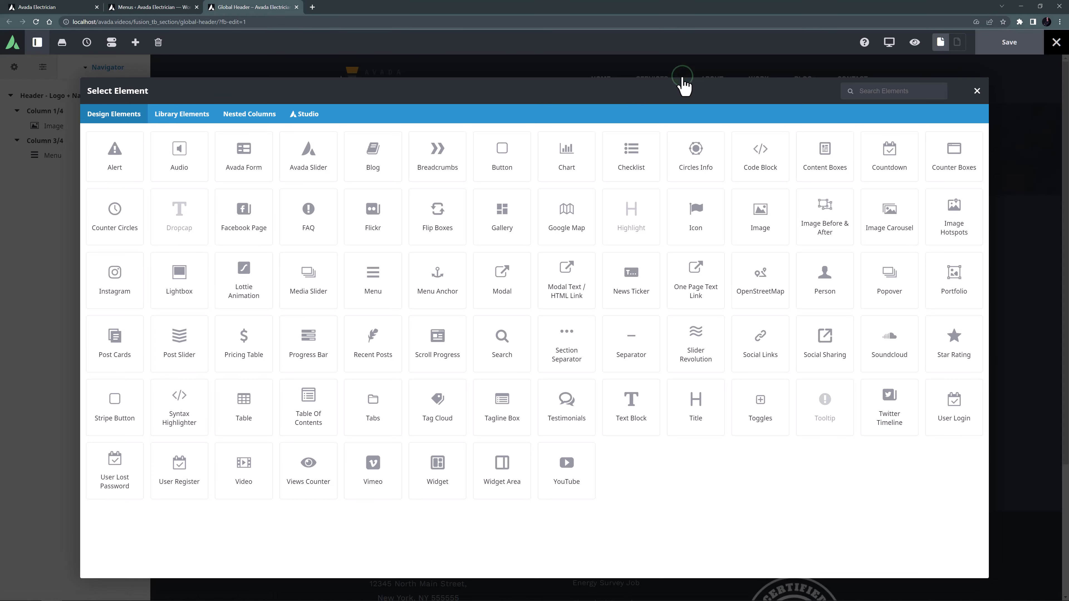
click(514, 291)
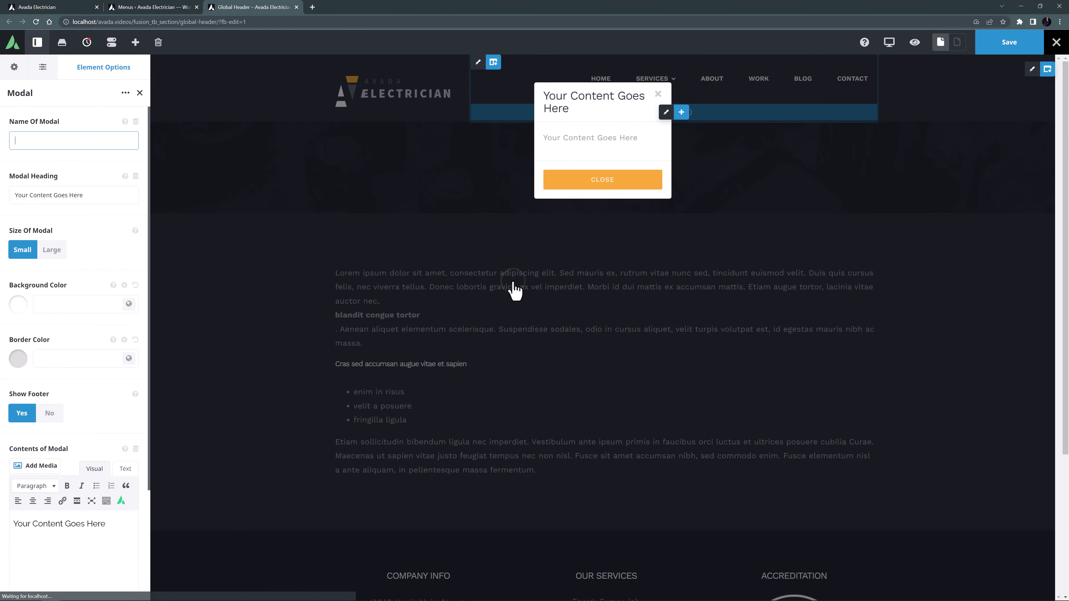
click(50, 142)
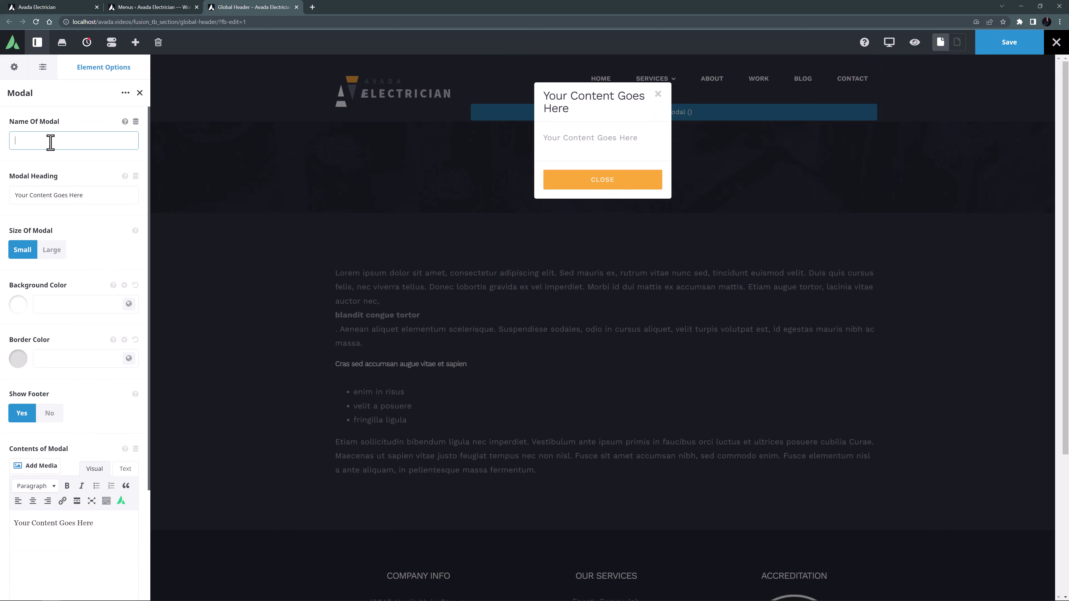
text(contact-form)
Give the modal the heading 'Contact Us', Large size, Color 2 background, and footer turned off
click(68, 195)
key(ctrl+a)
key(BackSpace)
text(Contact Us)
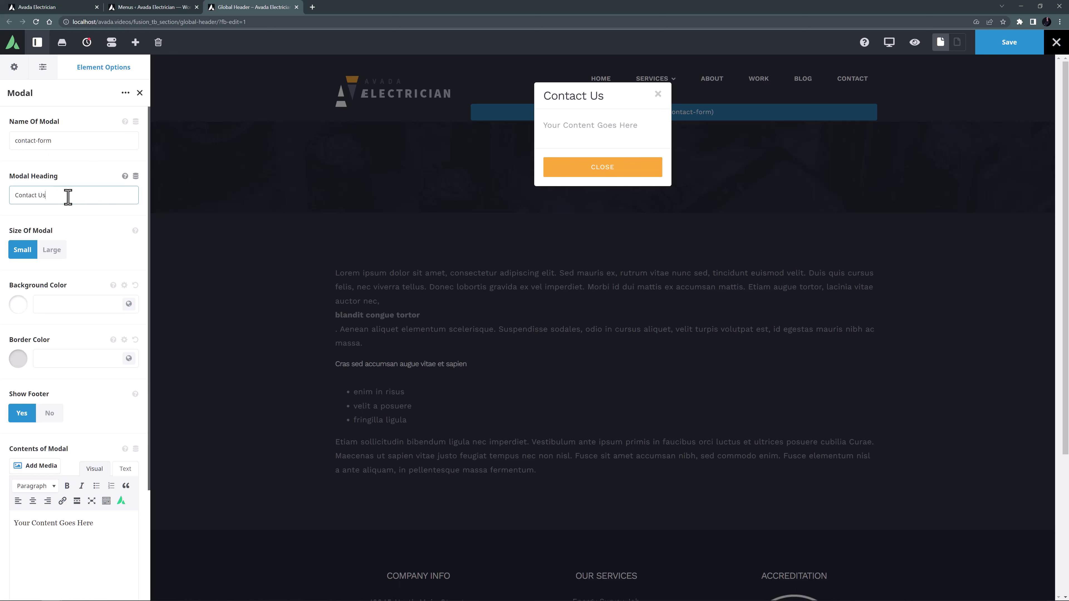
click(51, 253)
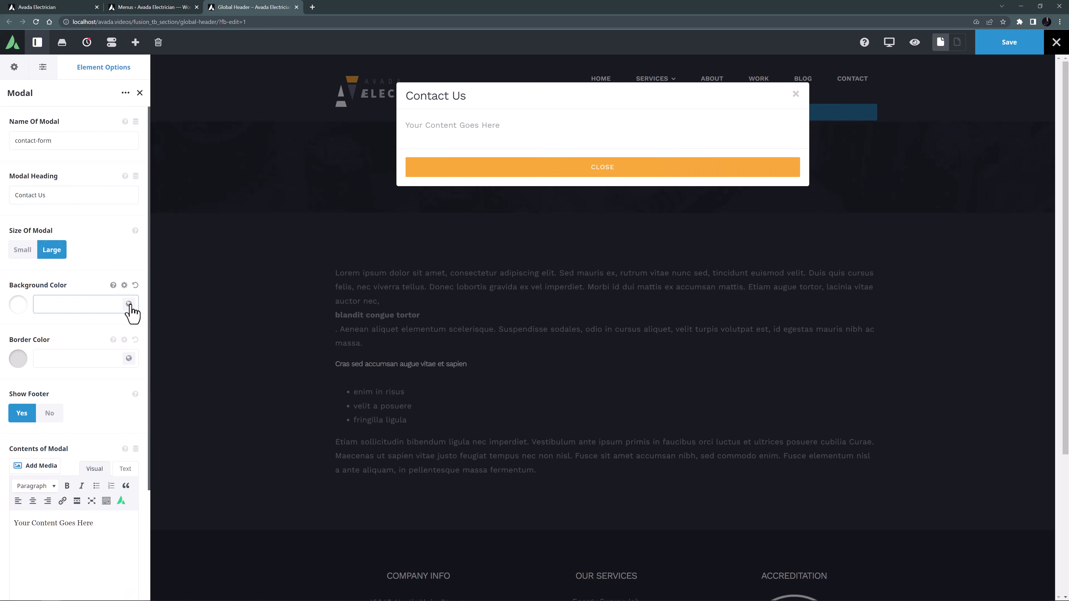
click(129, 305)
click(32, 341)
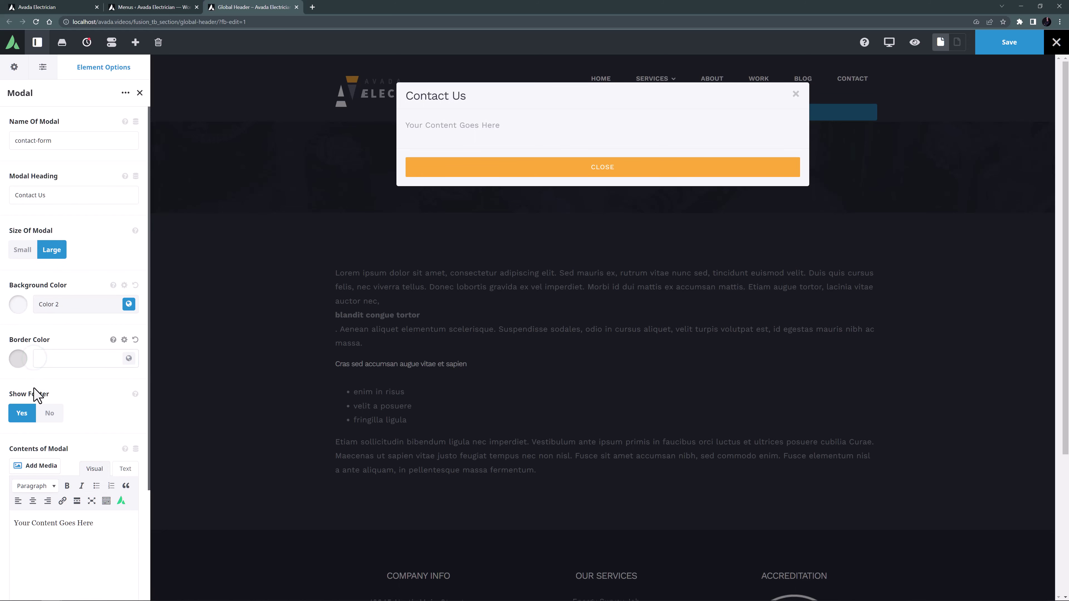
click(45, 413)
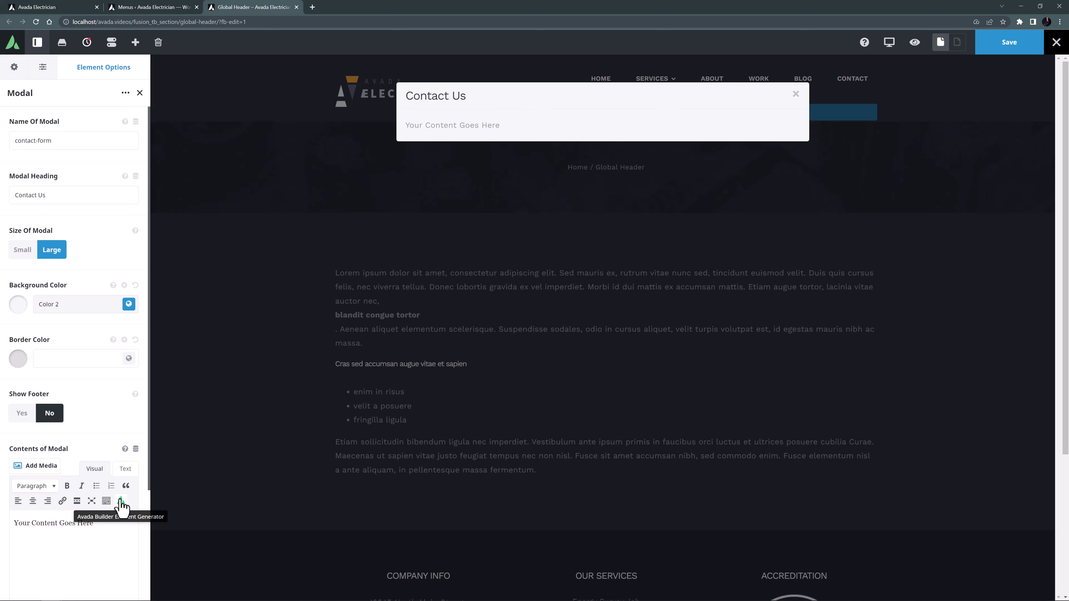
Insert the Contact Avada Form into the modal contents with 20px margins on all sides
click(122, 503)
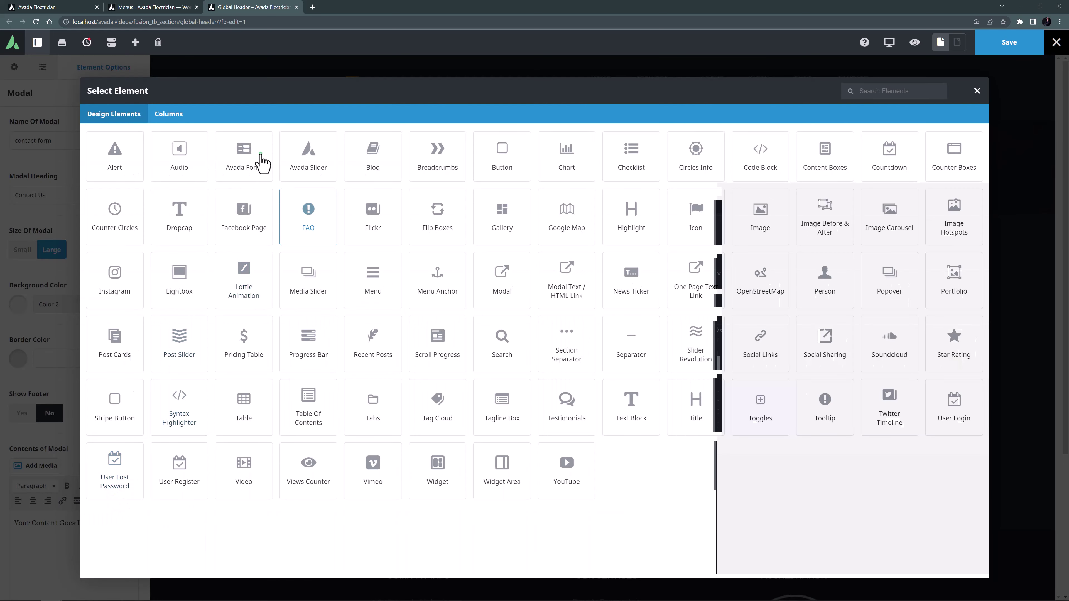
click(261, 160)
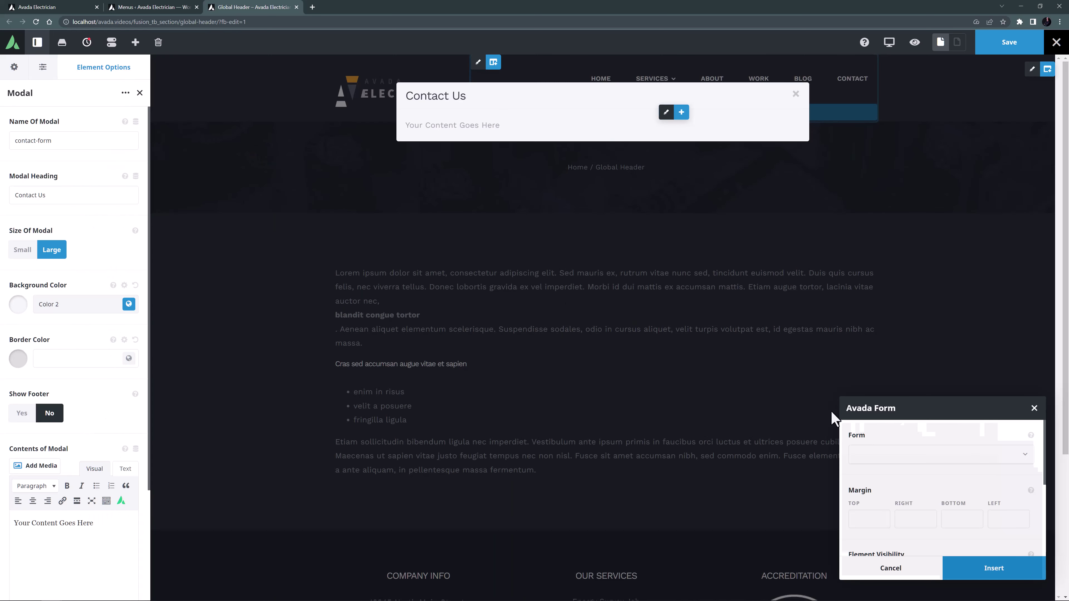
click(919, 454)
click(874, 492)
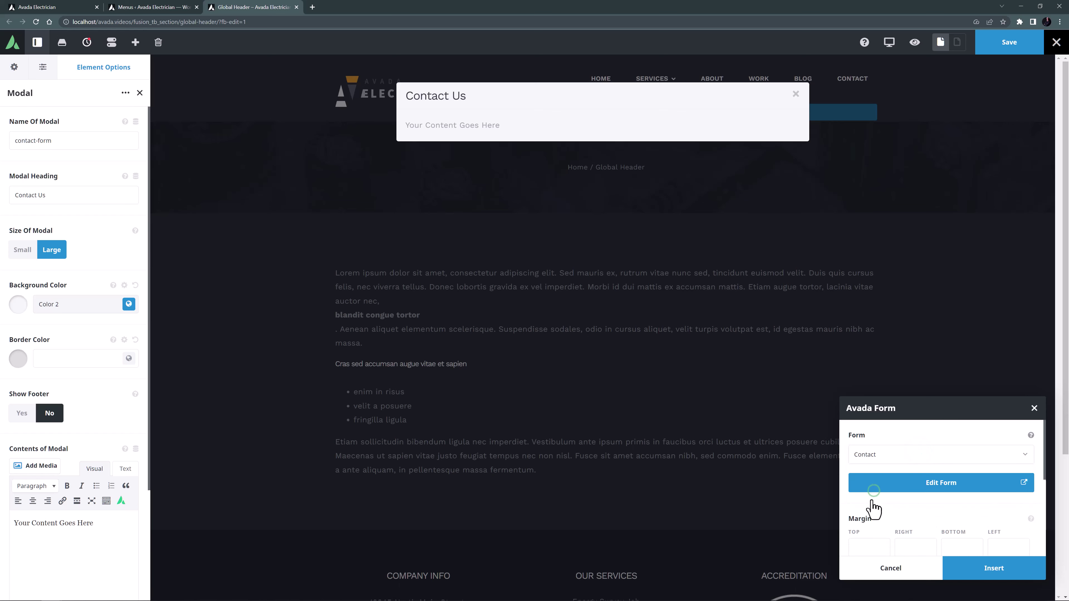
click(858, 547)
text(20px)
key(Tab)
text(20px)
key(Tab)
text(20px)
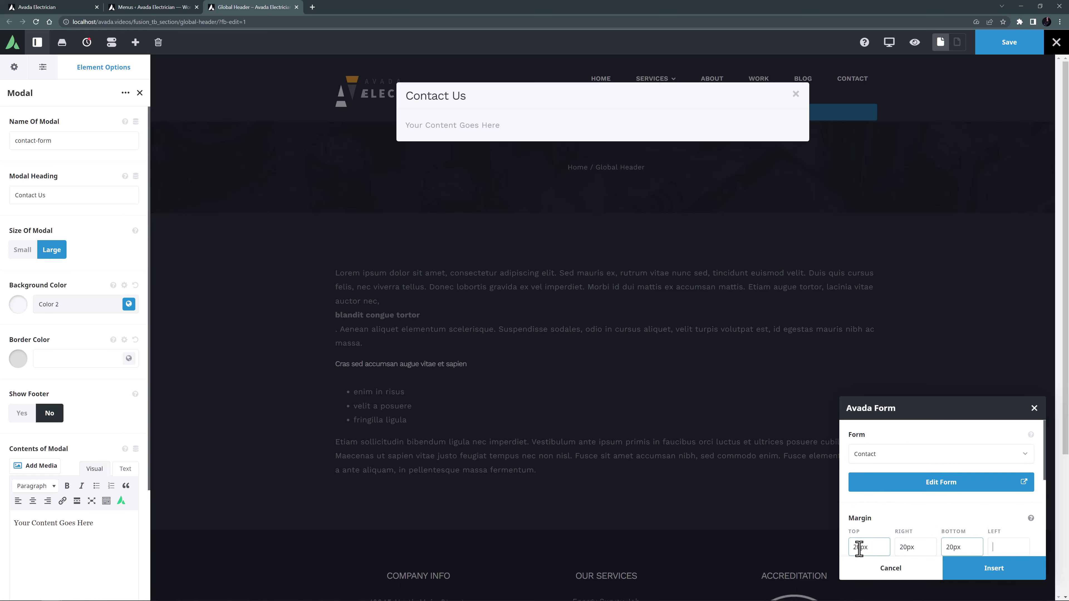
text(20px)
click(968, 569)
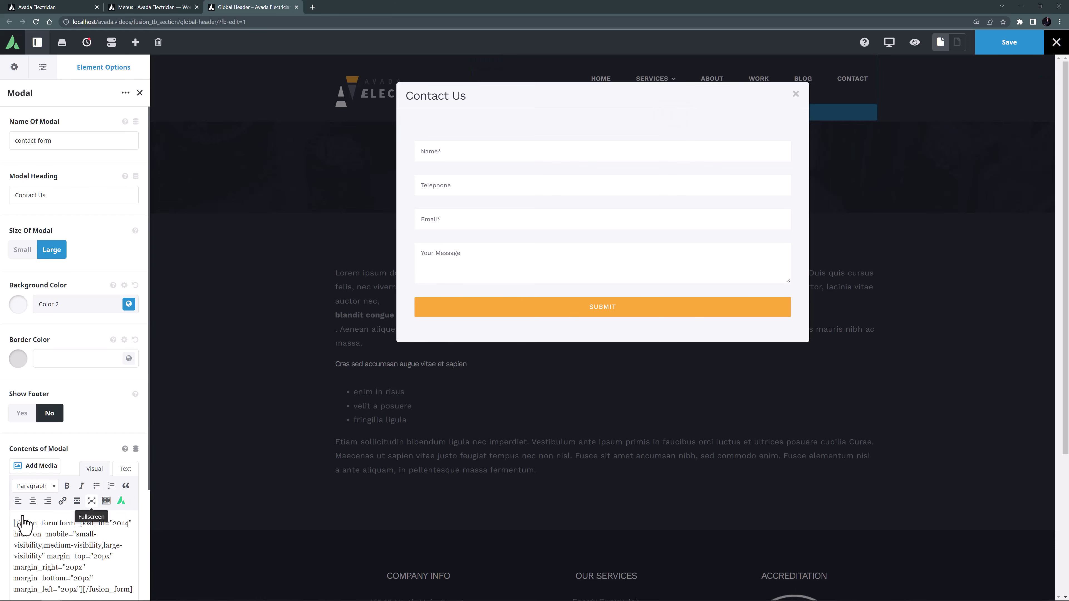
Add a text block to the modal containing the 24-hour reply sentence
click(121, 501)
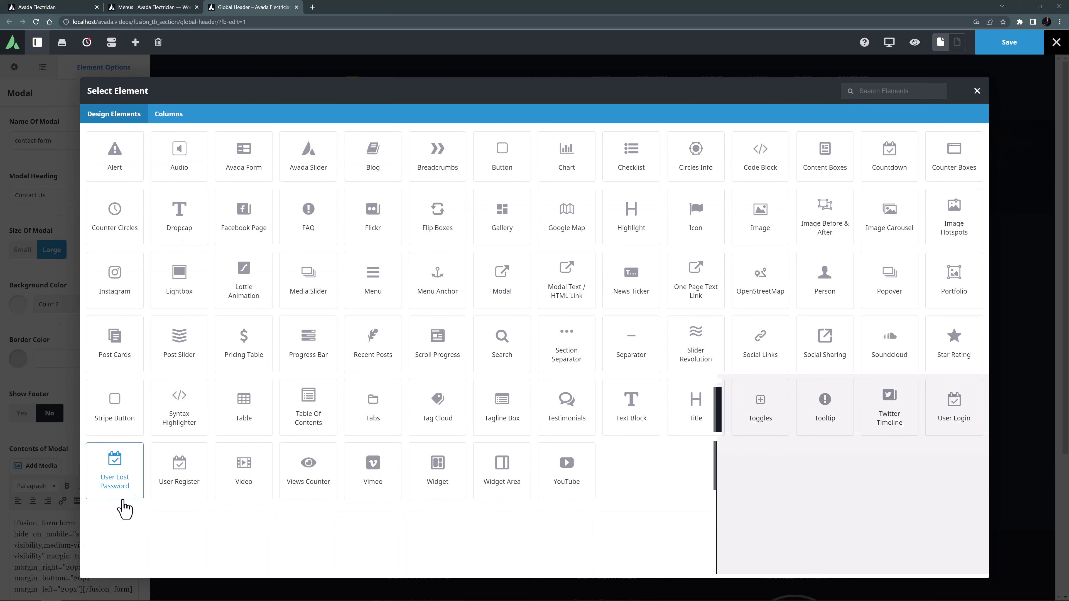
click(623, 407)
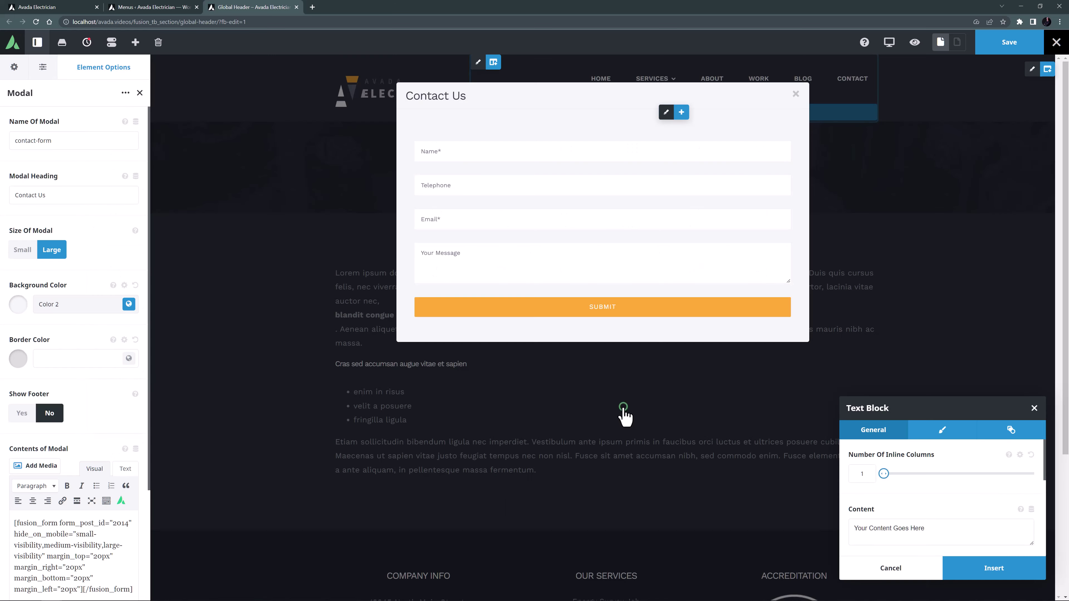
scroll(882, 541, down, 3)
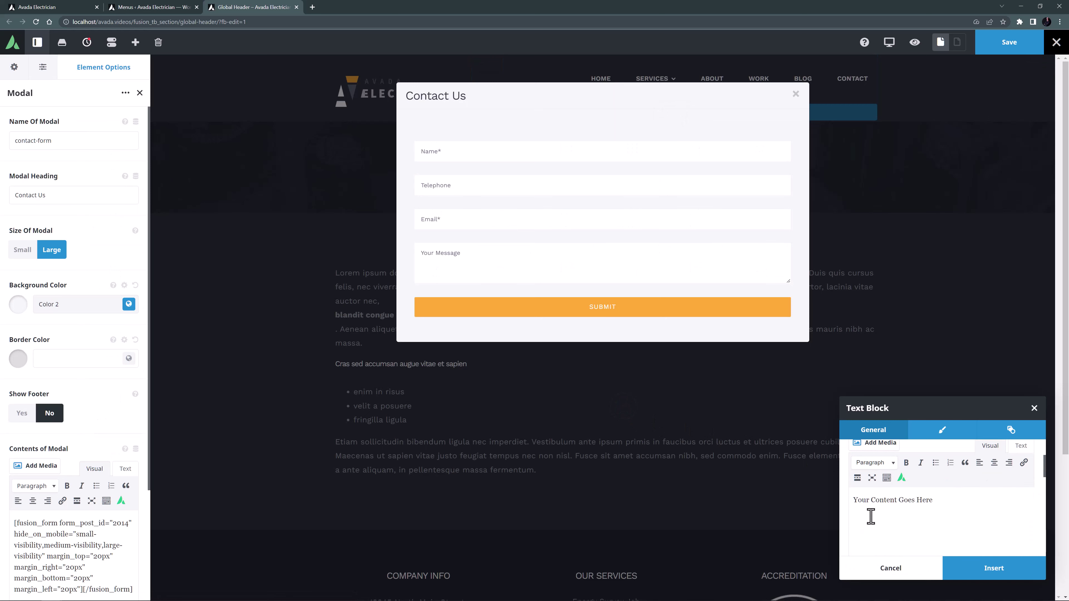
click(869, 516)
text(Please fill out the Contact Form, and we will respond within 24 hours.)
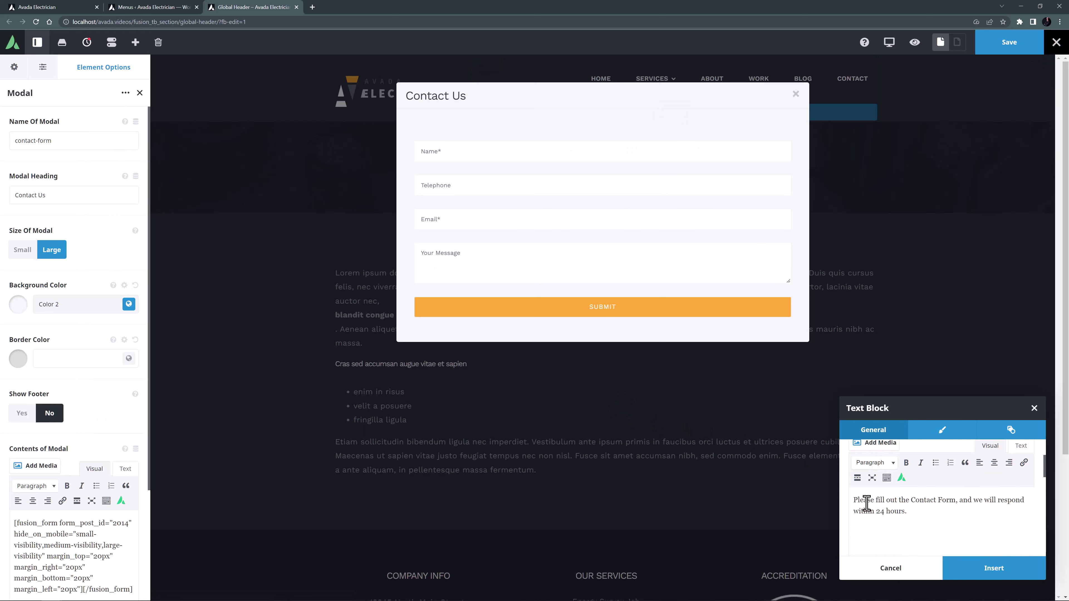
Give the text block 30px right and left margins, insert it, and save the Global Header
click(941, 431)
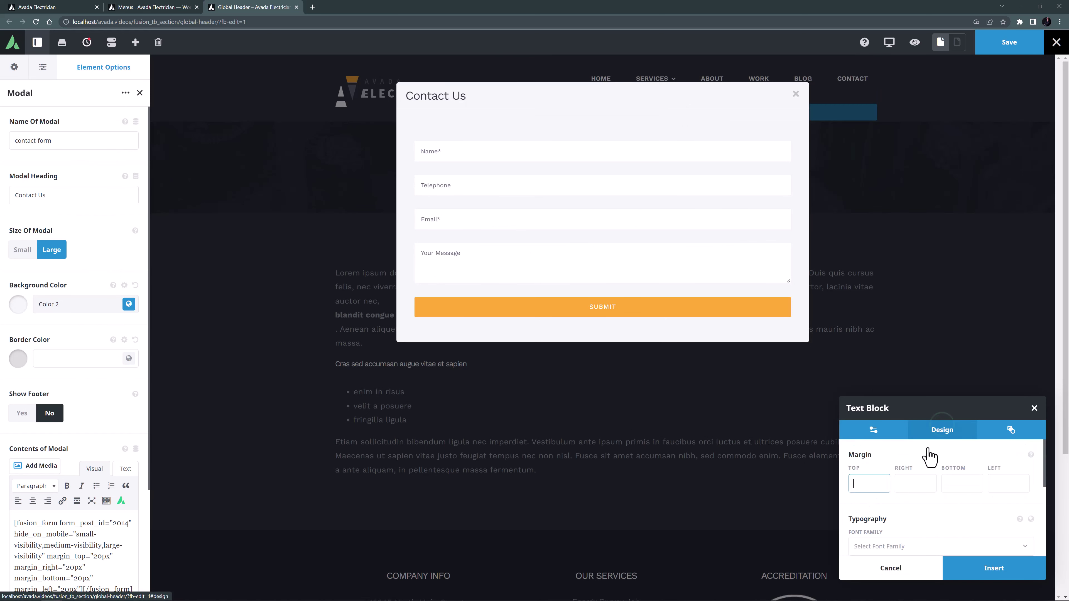
click(904, 486)
text(30px)
key(Tab)
text(30px)
click(975, 570)
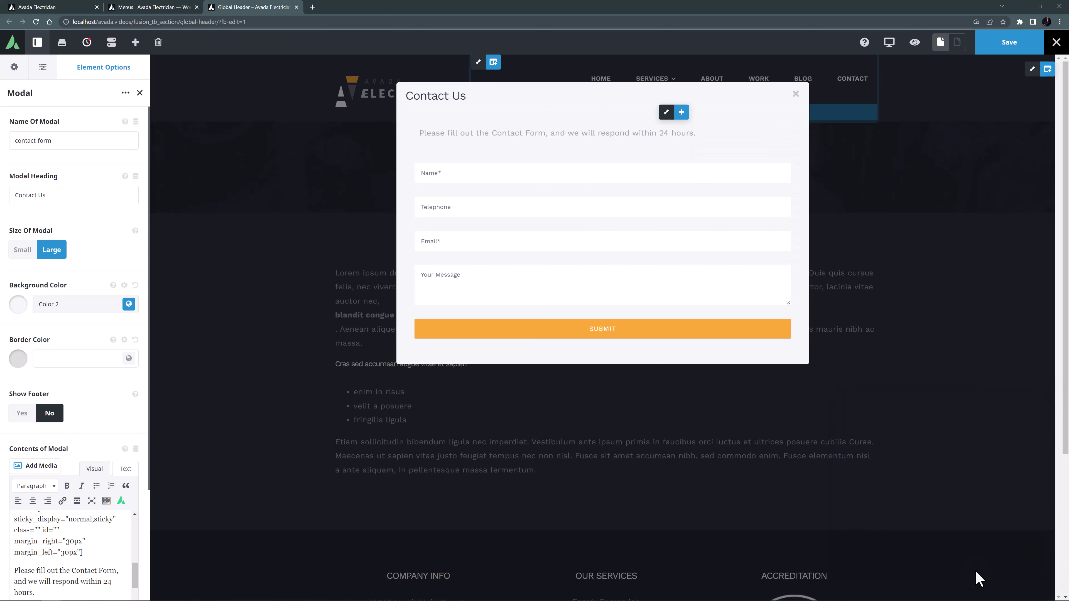
click(1003, 44)
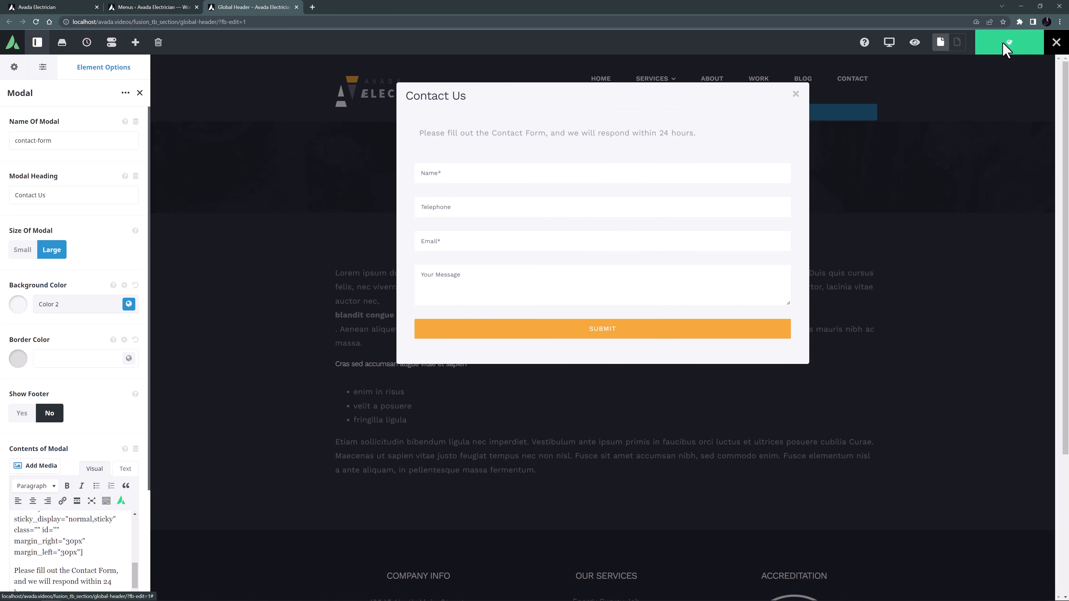
Reload the live home page, confirm CONTACT opens the Contact Us modal form, then close it
click(55, 6)
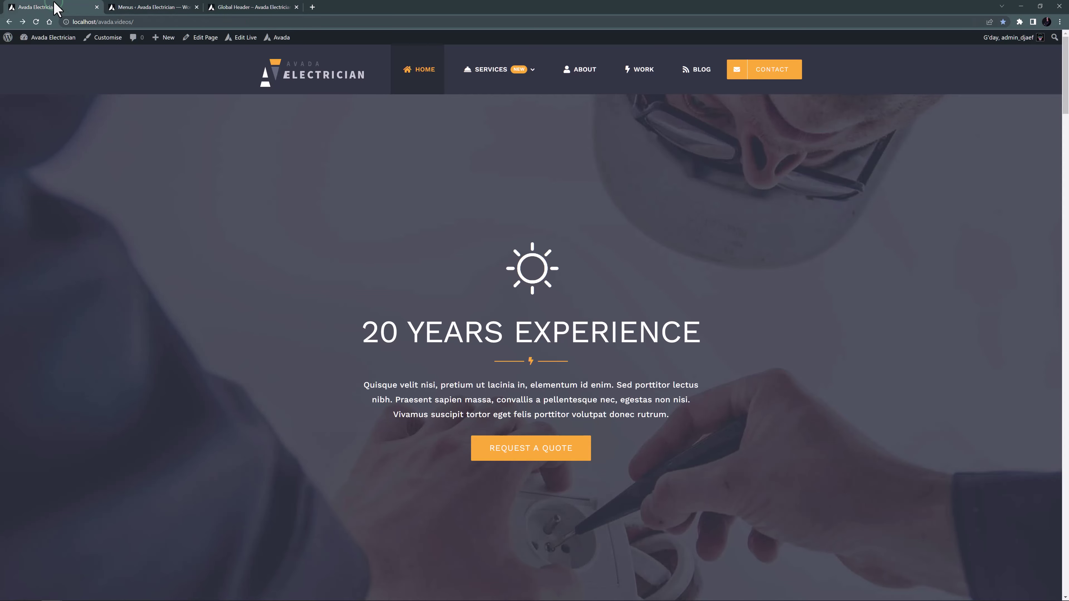
key(F5)
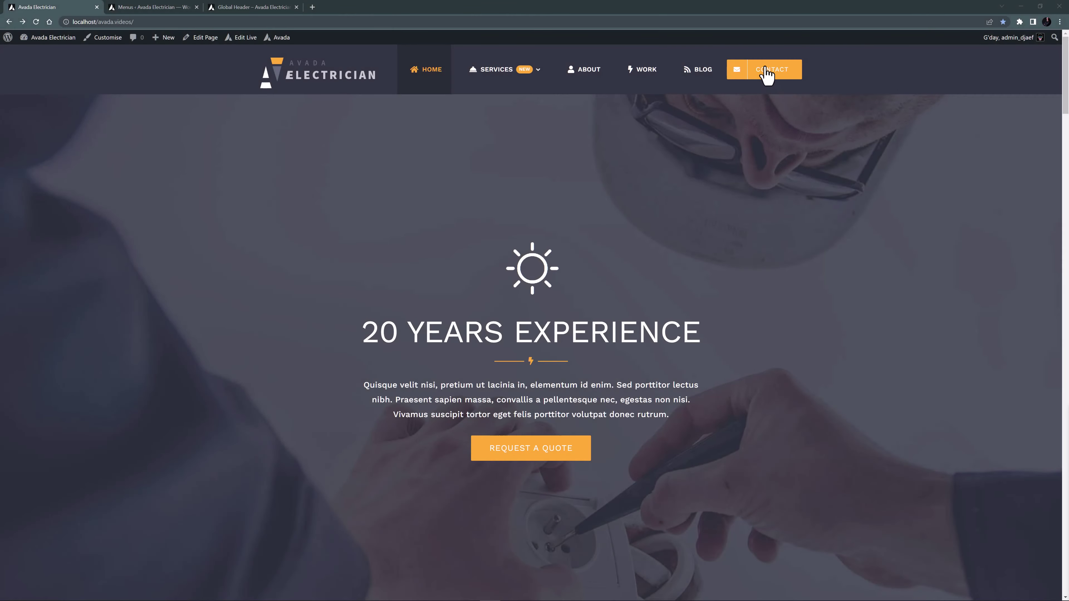
click(767, 74)
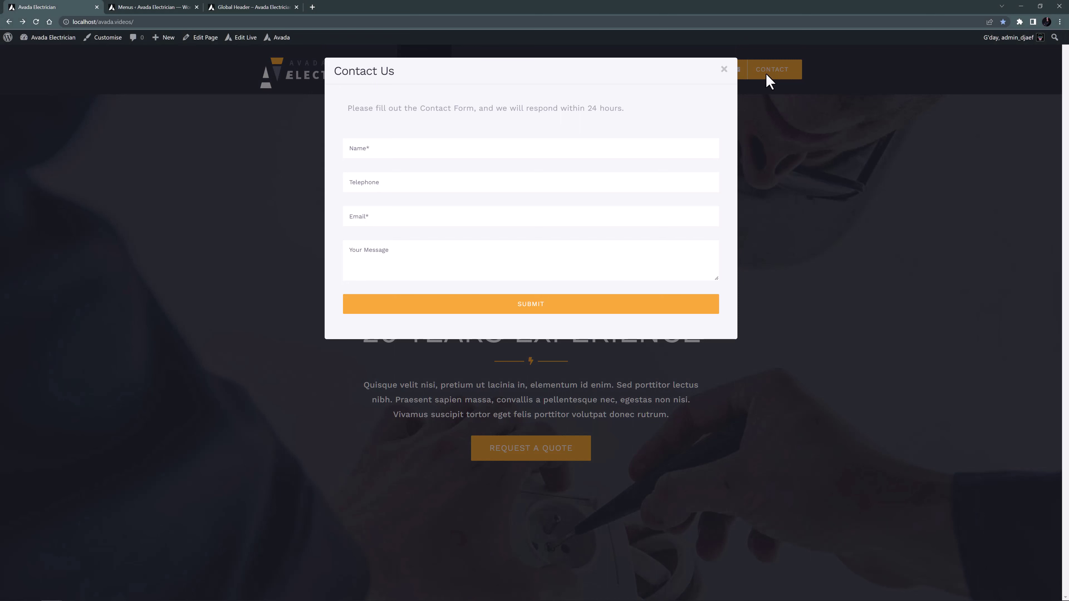
click(781, 145)
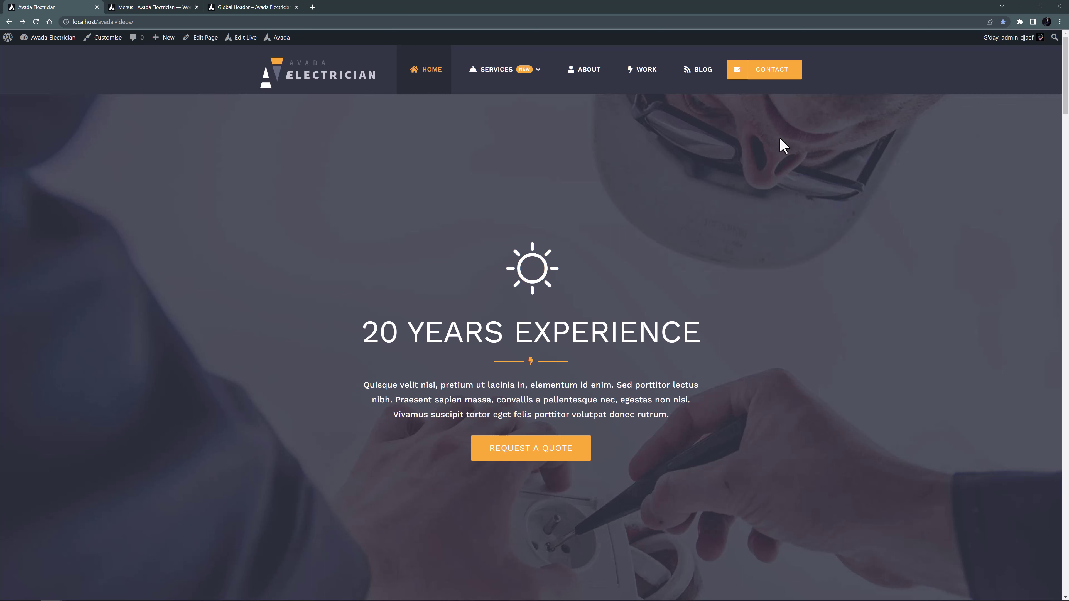
Remove the Contact item from the menu
click(153, 8)
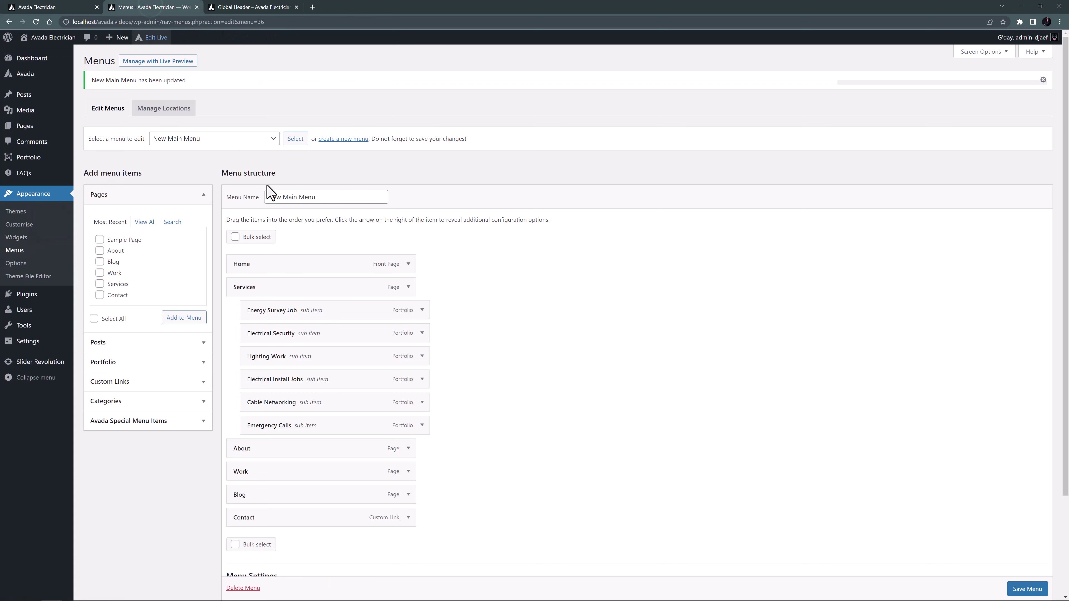
click(407, 518)
scroll(365, 535, down, 4)
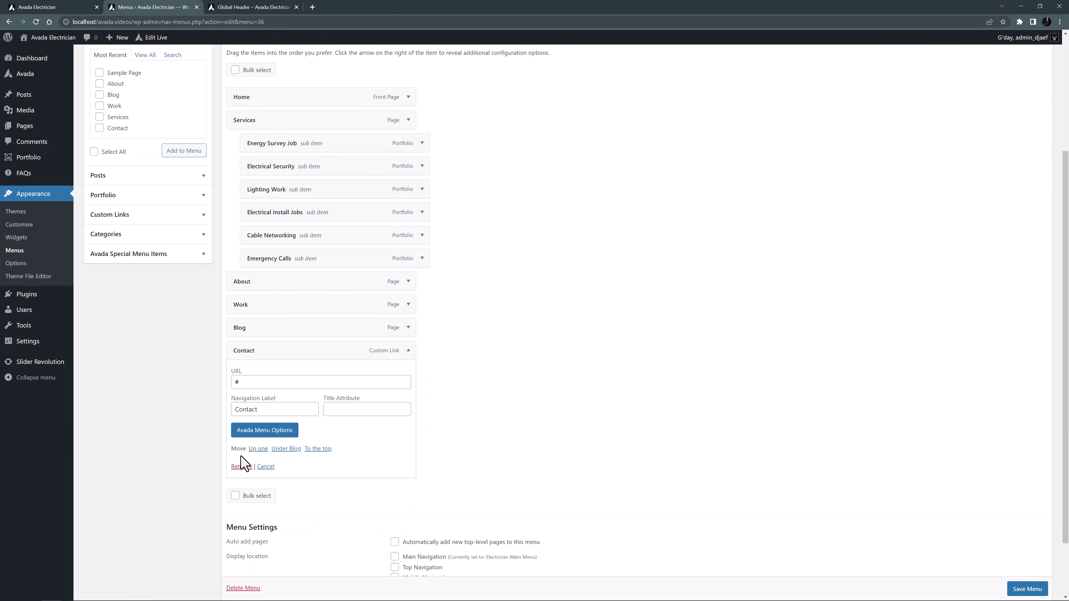
click(241, 466)
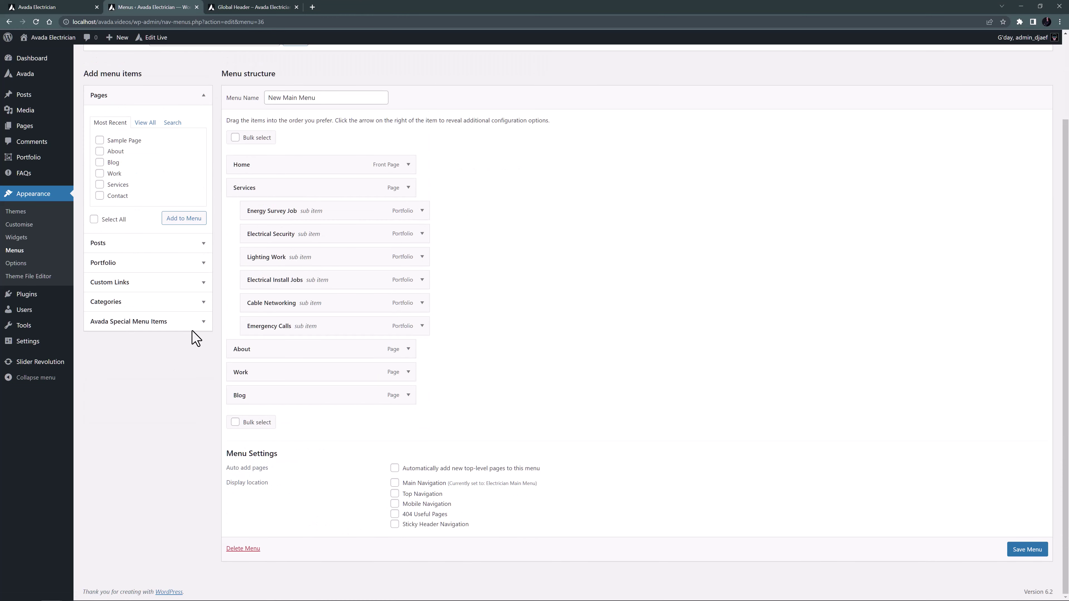
Add an Off Canvas Toggle from Avada Special Menu Items and label it Contact Us
click(198, 321)
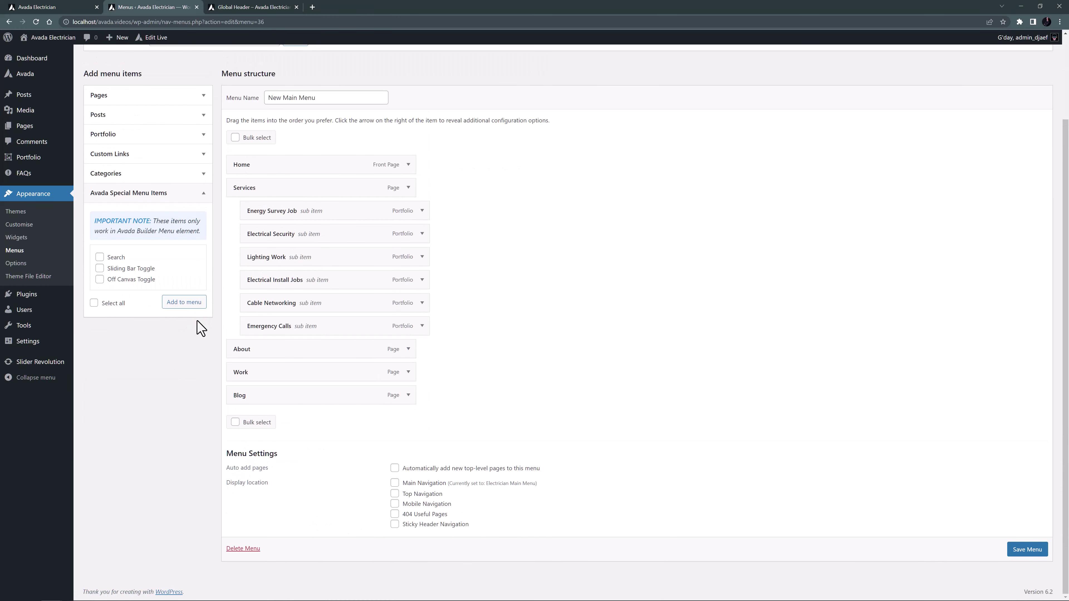
click(100, 279)
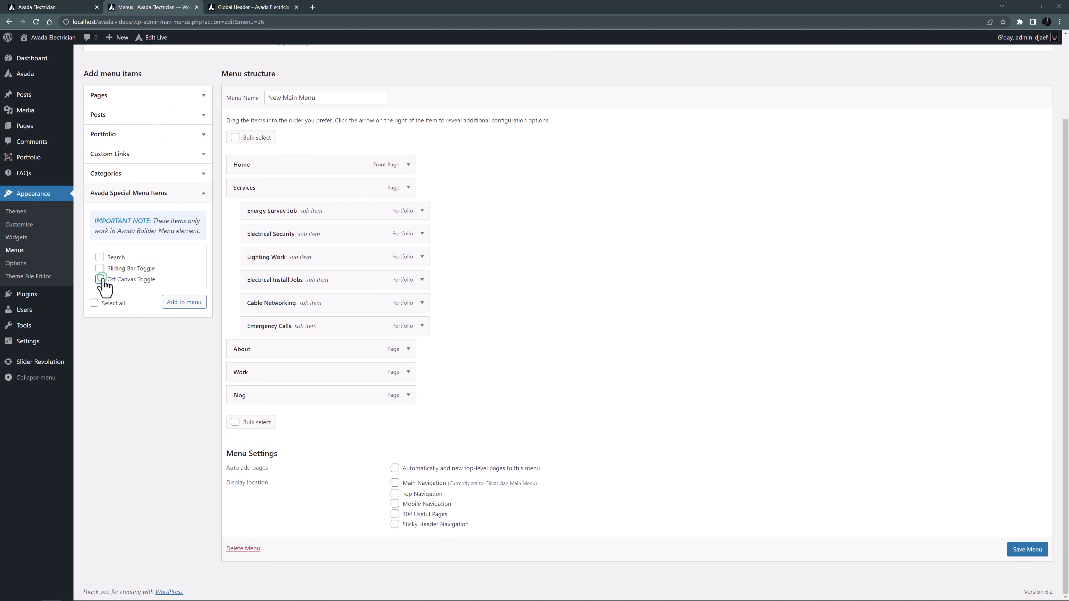
click(179, 304)
click(408, 419)
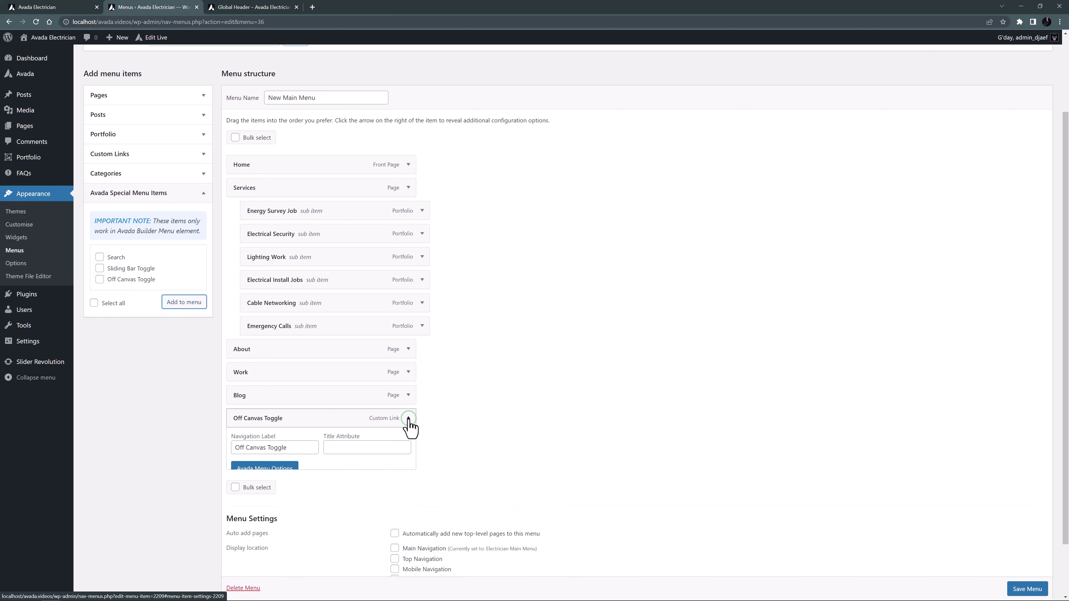
drag(291, 450, 200, 459)
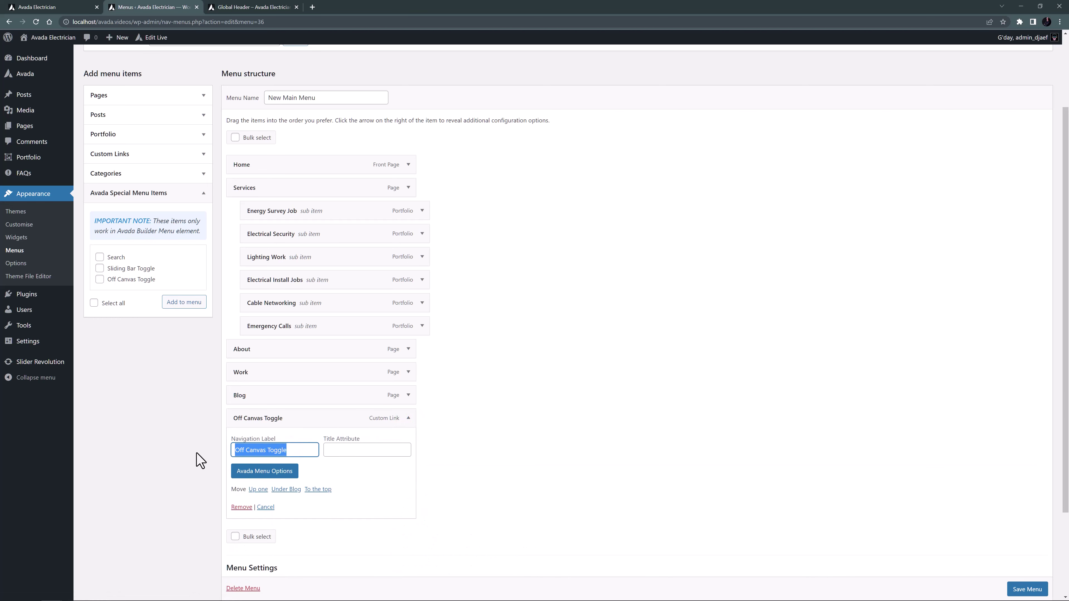
text(Contact Us)
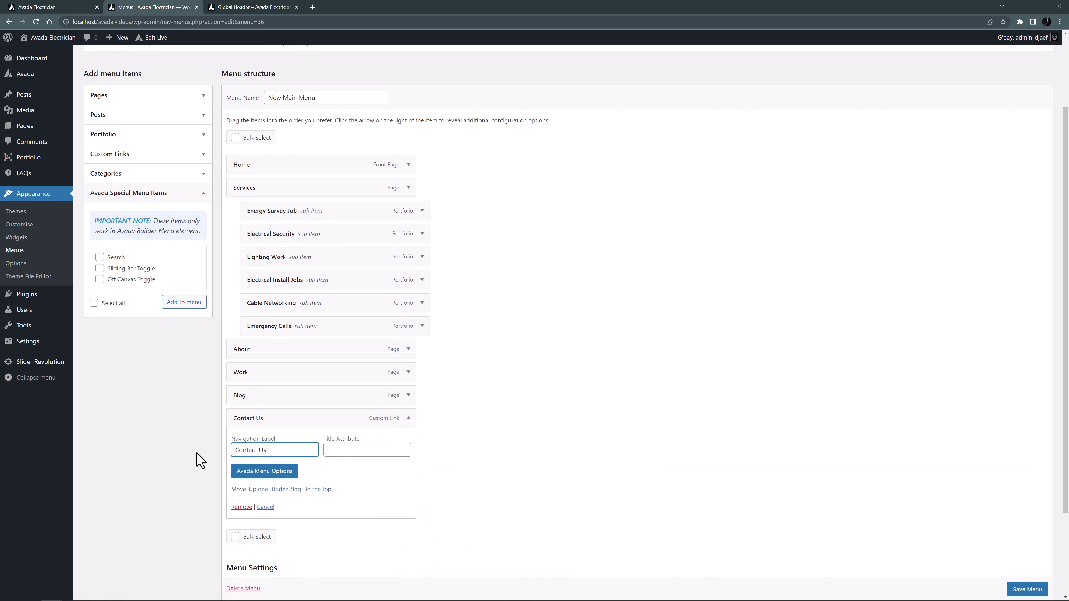
click(242, 472)
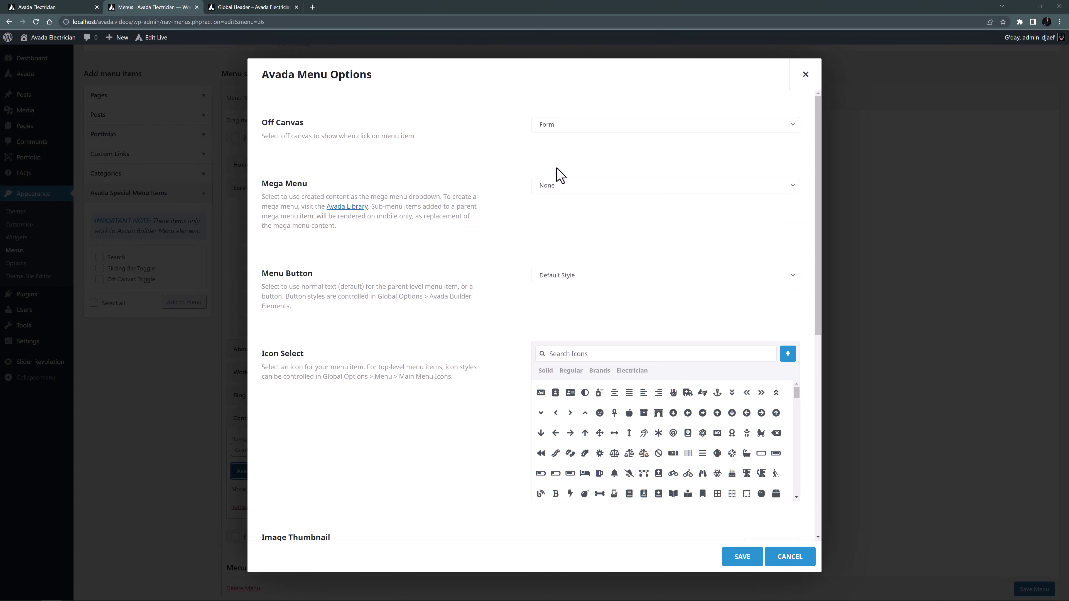
Set the Contact Us item's Off Canvas to Form and its menu button to Button Large
click(598, 126)
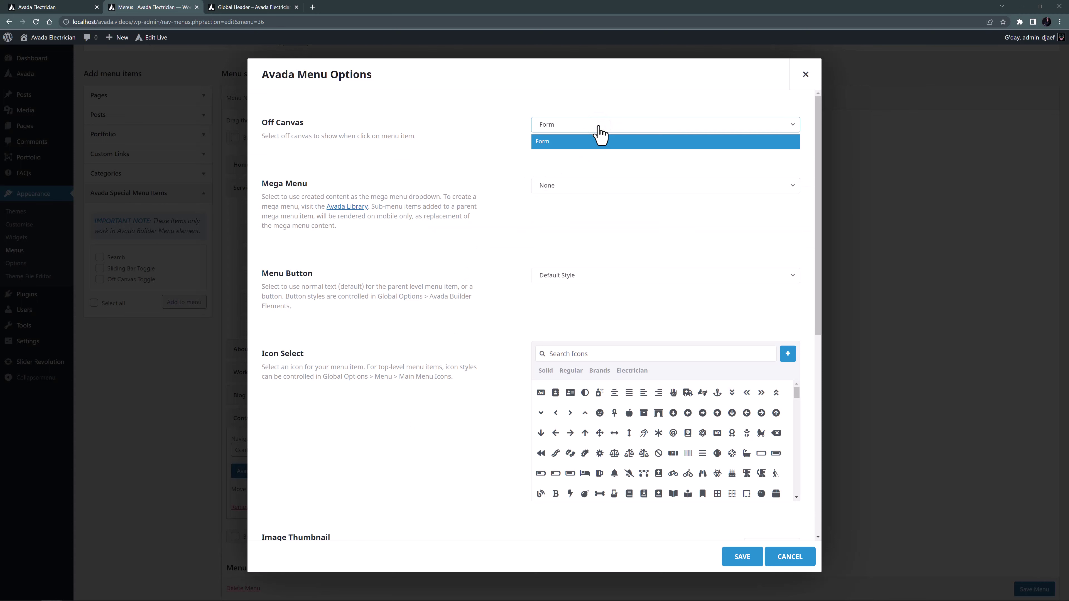
click(592, 143)
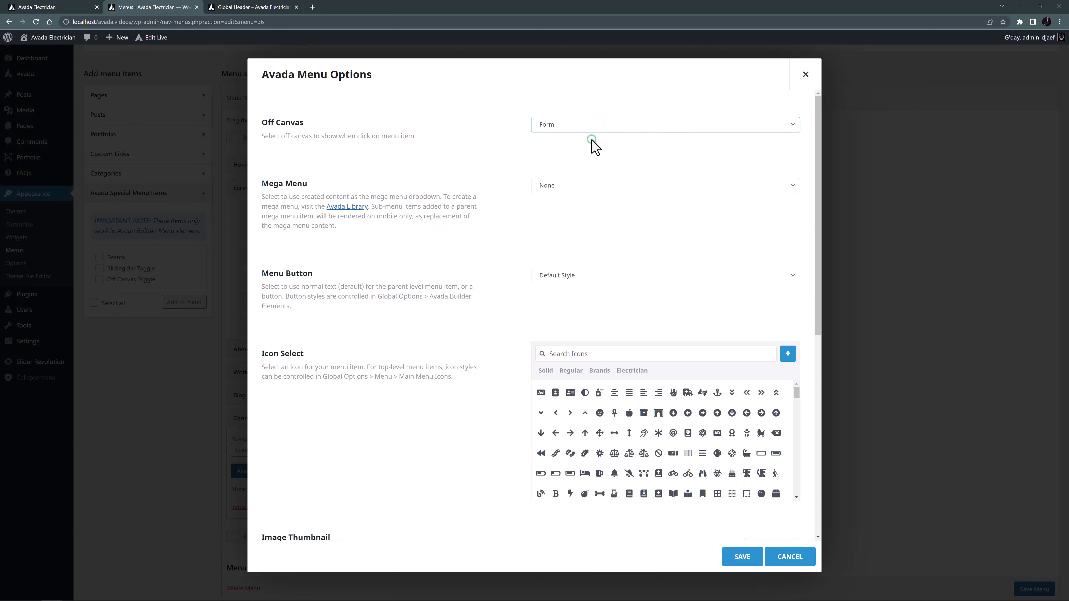
click(608, 276)
click(593, 345)
Give the item an envelope icon found by searching 'mail', then save the options and menu
click(587, 353)
text(mail)
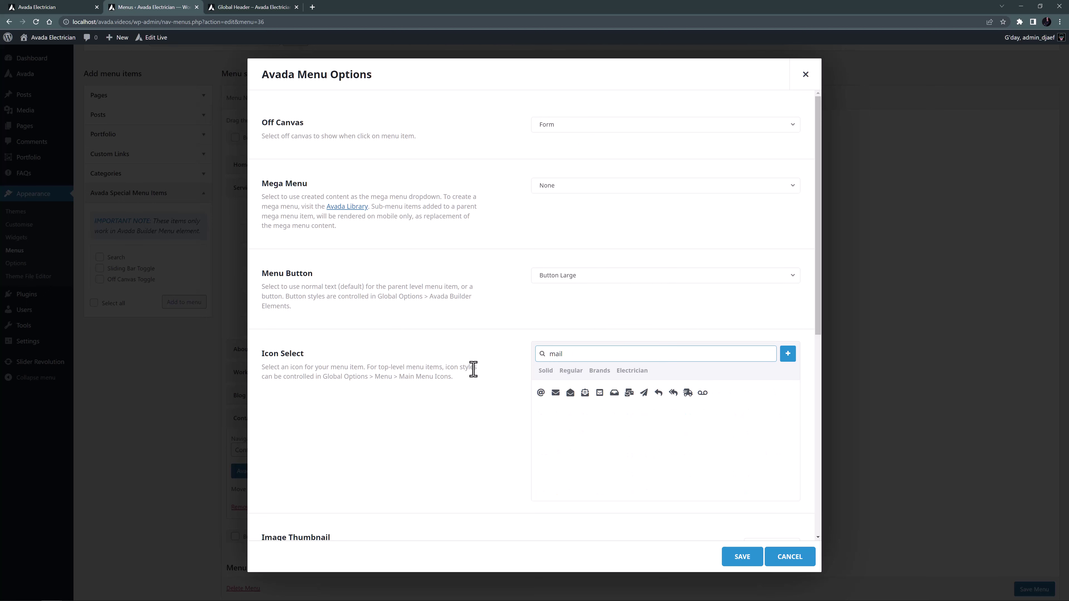
click(556, 393)
click(742, 556)
click(1024, 590)
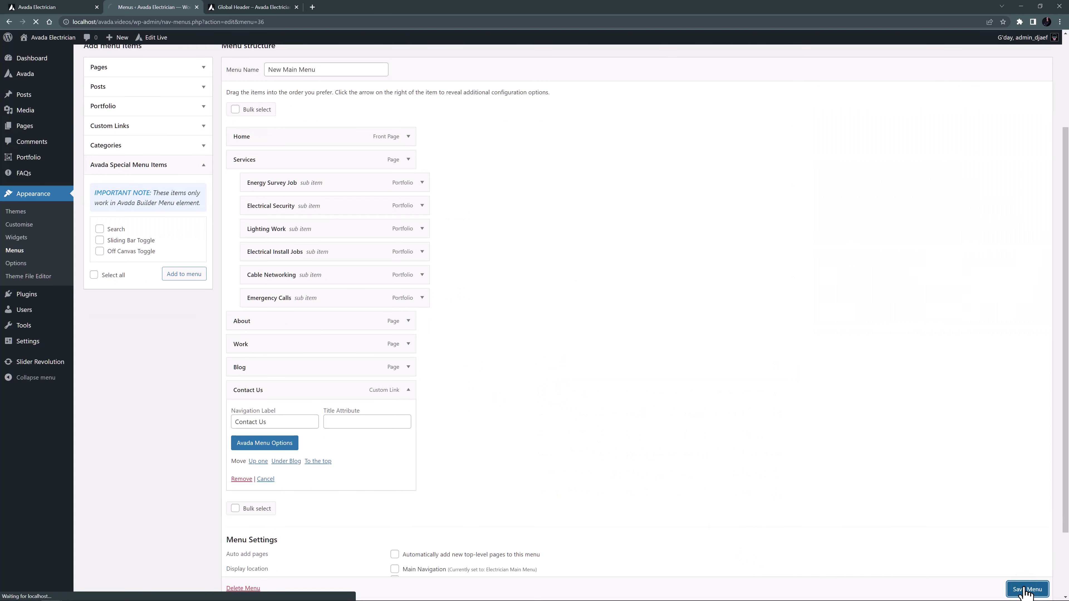
On the live site, open the How Can I Help? form from the orange Contact Us button, then close it
click(51, 4)
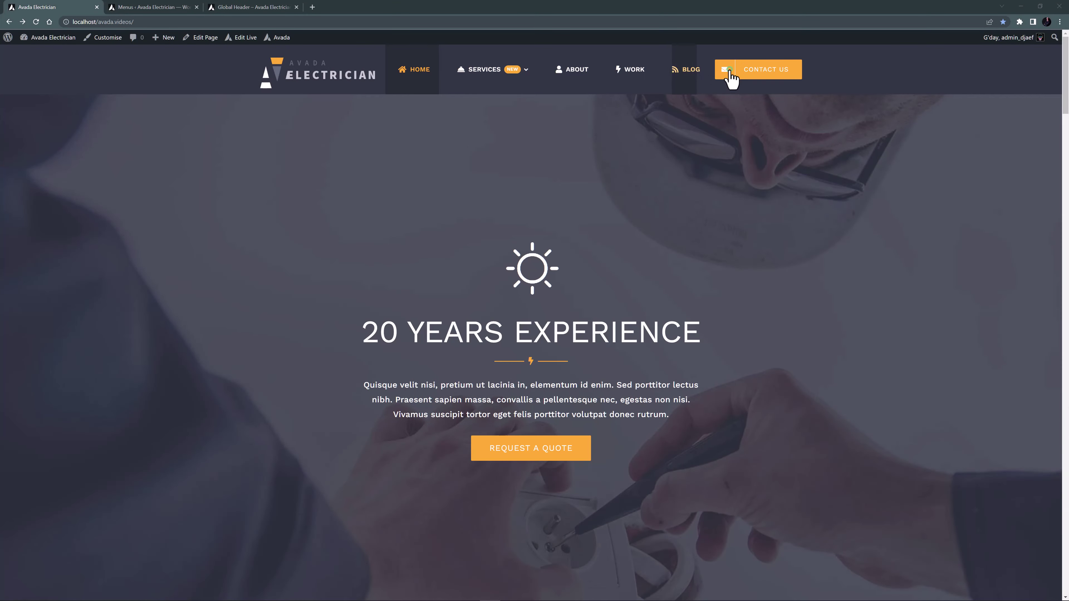
click(730, 72)
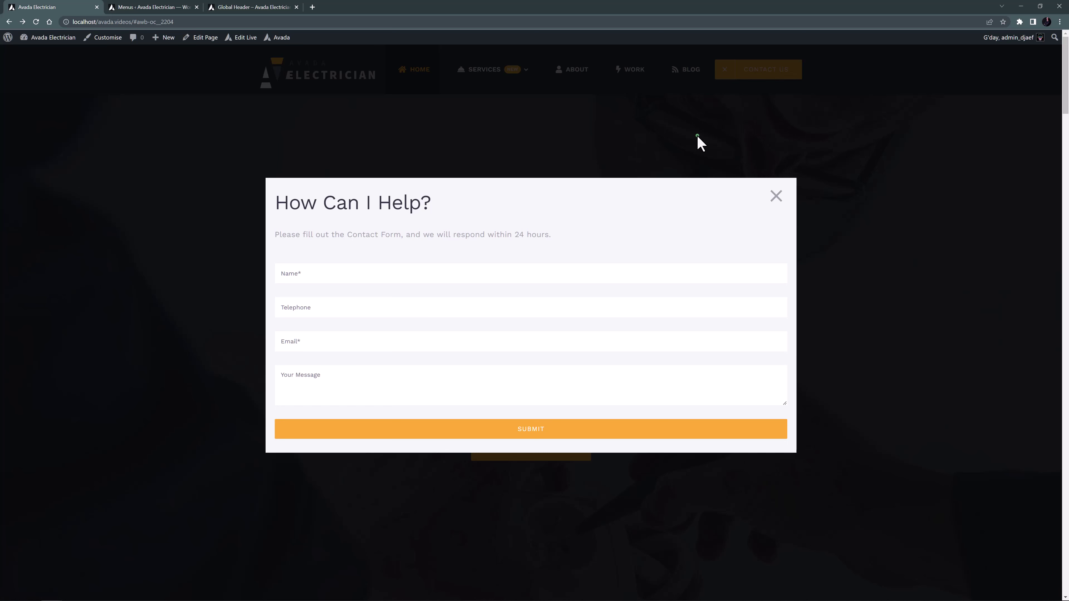
click(697, 136)
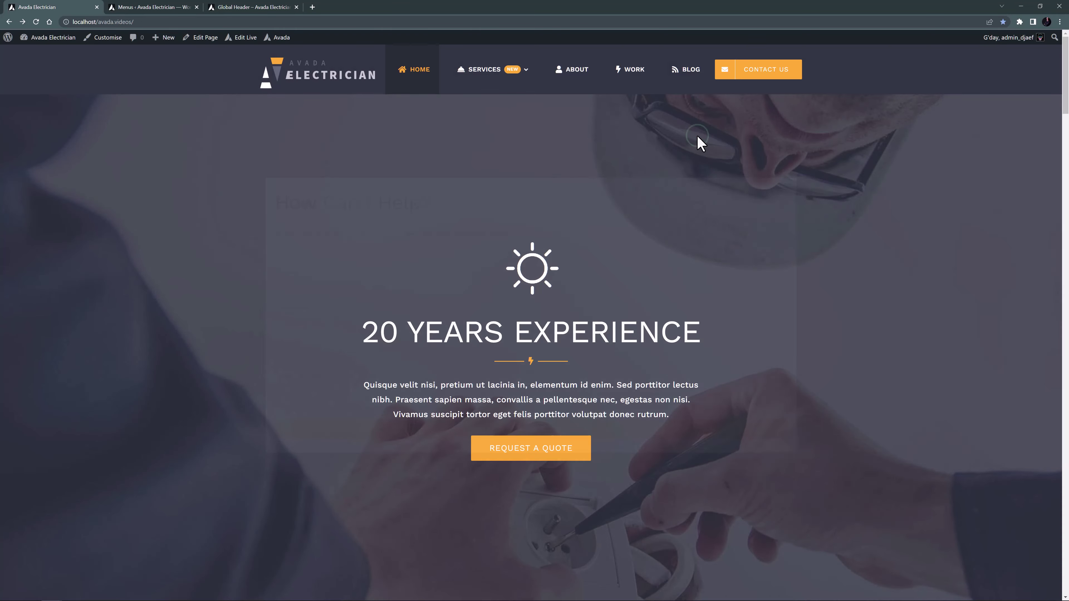
Open the Home item's Avada Menu Options and scroll to its Modal Window Anchor setting
click(168, 7)
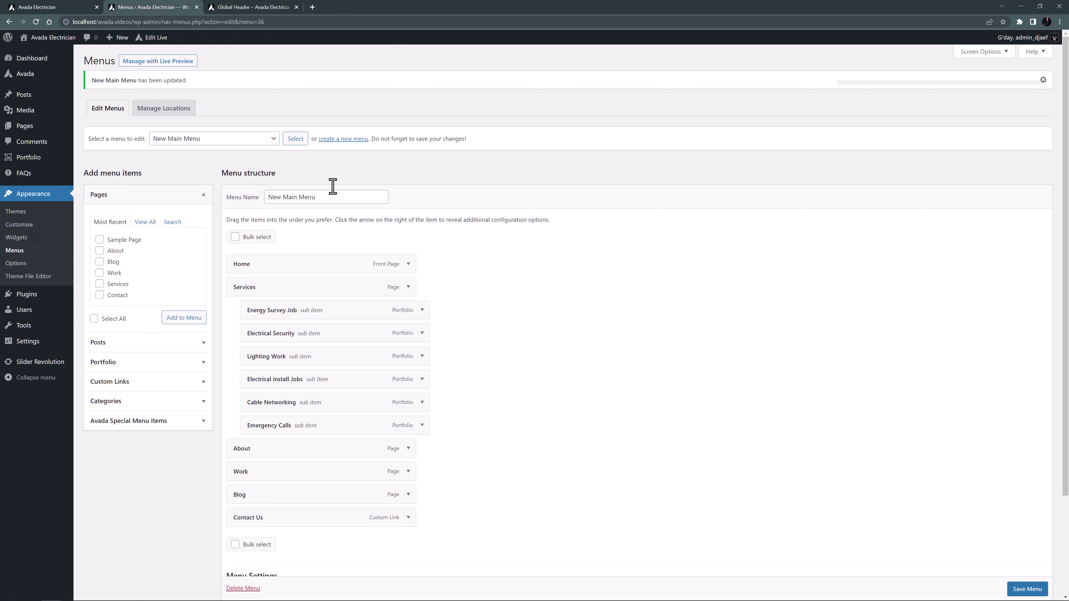
click(407, 263)
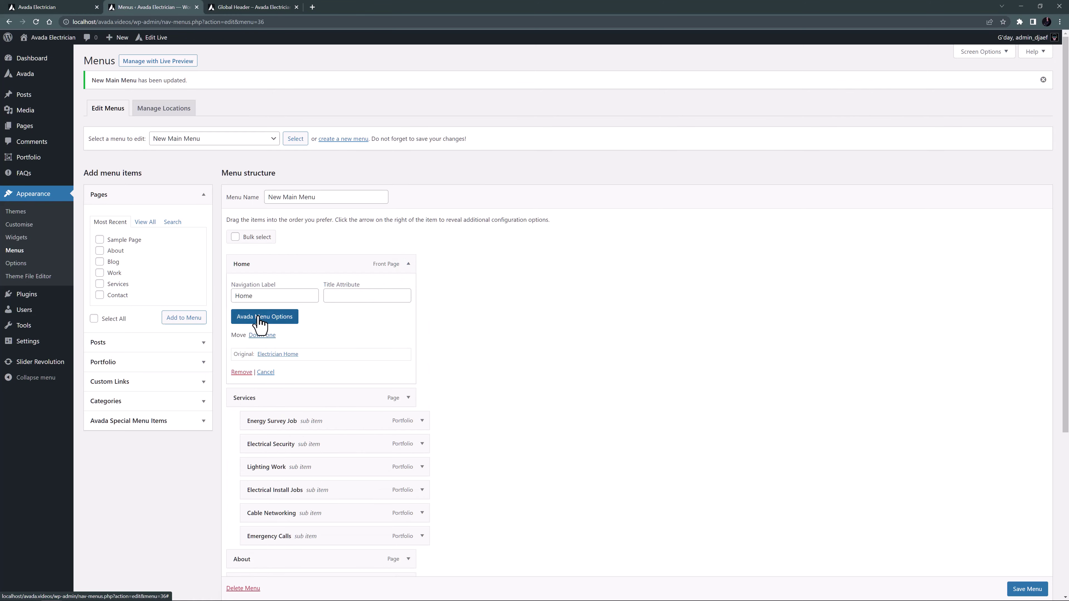
click(261, 320)
scroll(369, 364, down, 5)
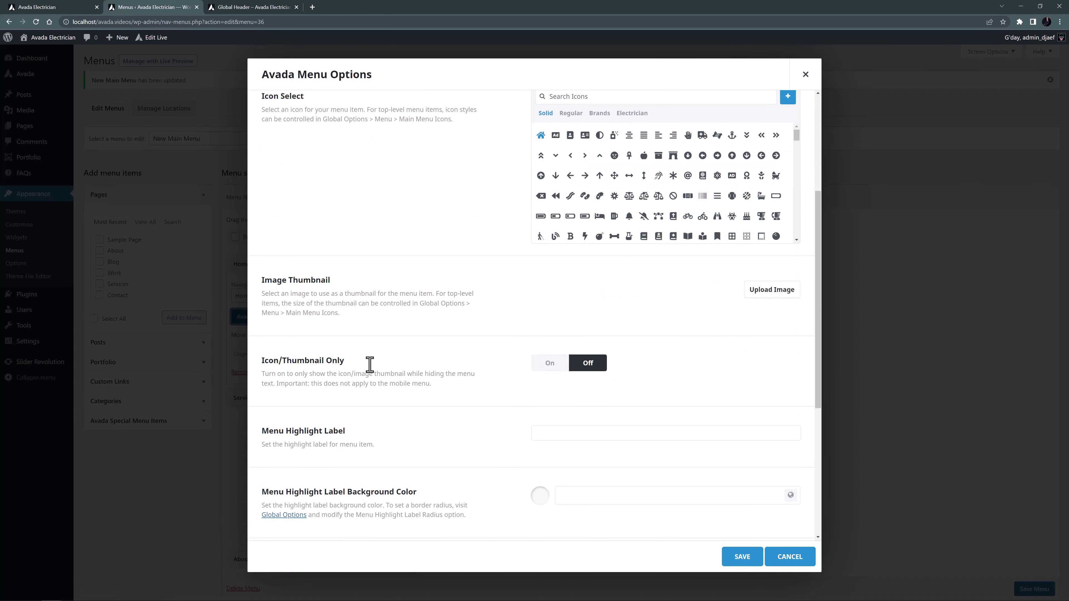
scroll(370, 364, down, 5)
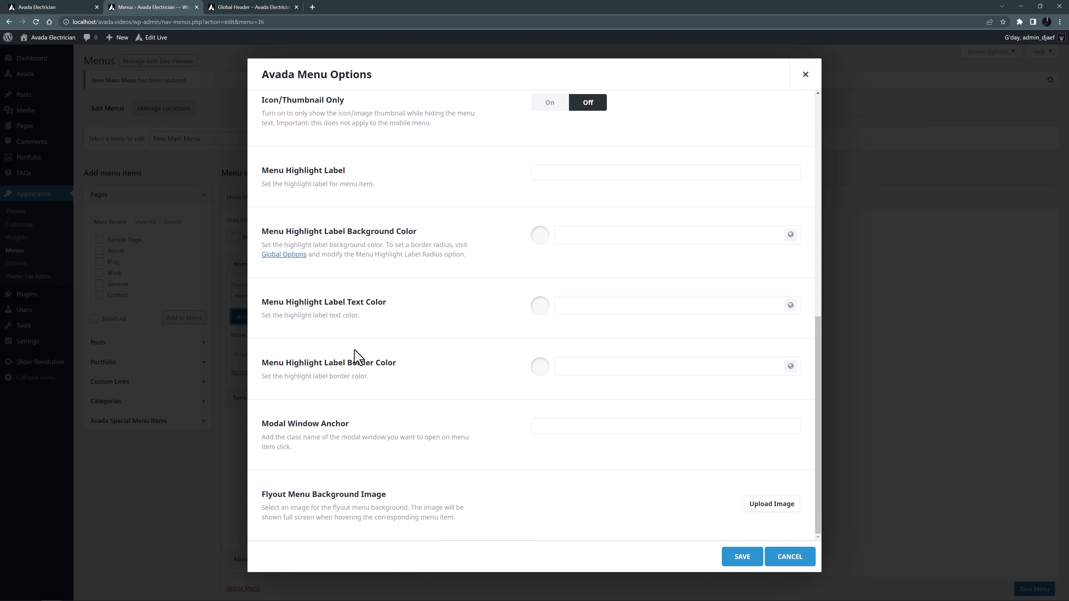
scroll(353, 351, up, 5)
scroll(370, 365, up, 6)
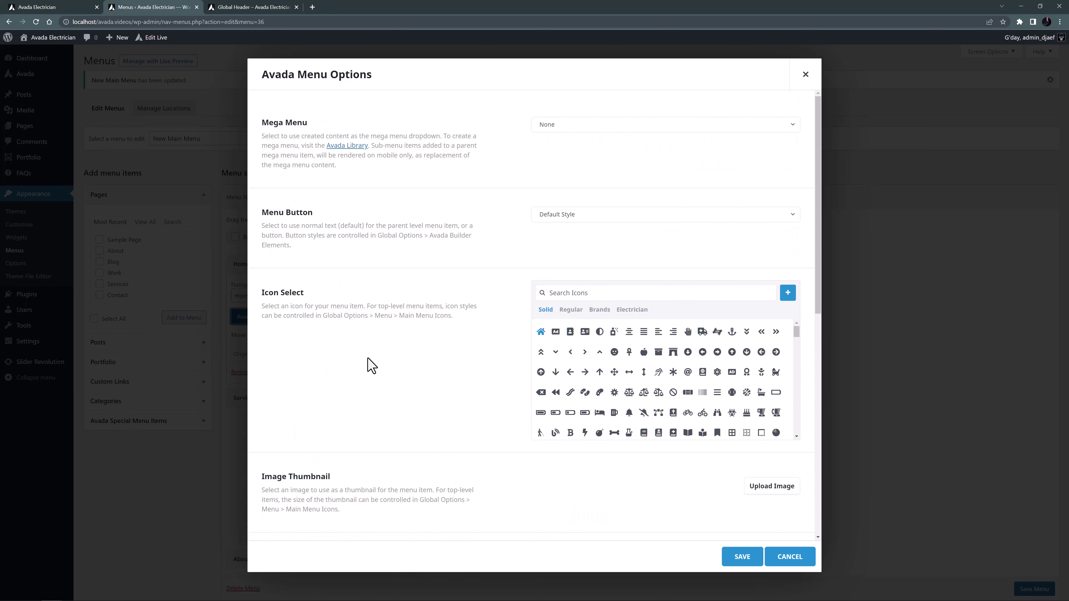